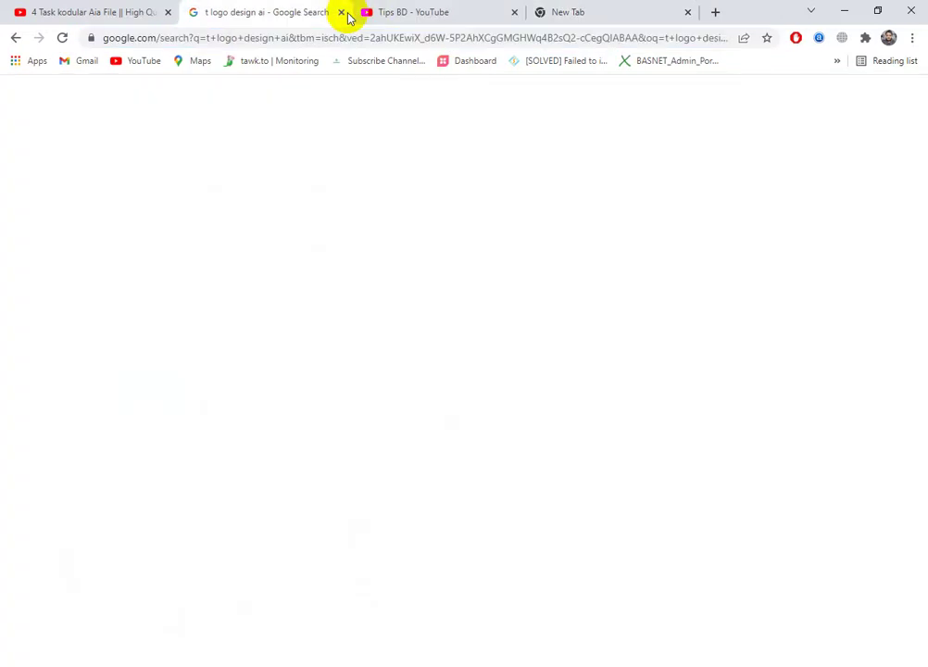
Step: Close the logo image search tab and open intelwebhost.com in the empty tab
{"action": "left_click", "coordinate": [341, 12]}
{"action": "left_click", "coordinate": [371, 14]}
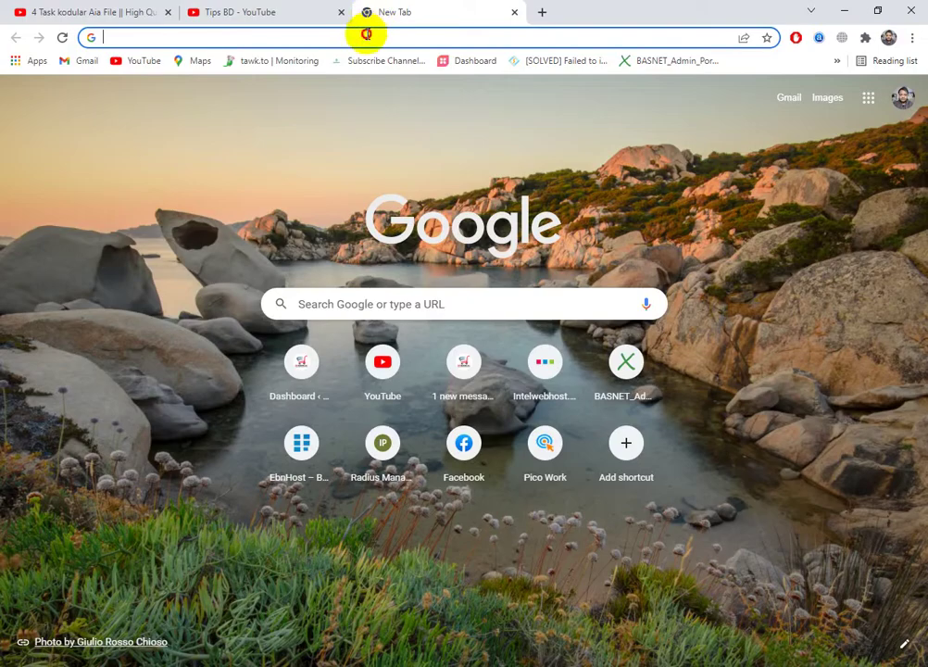
{"action": "left_click", "coordinate": [365, 35]}
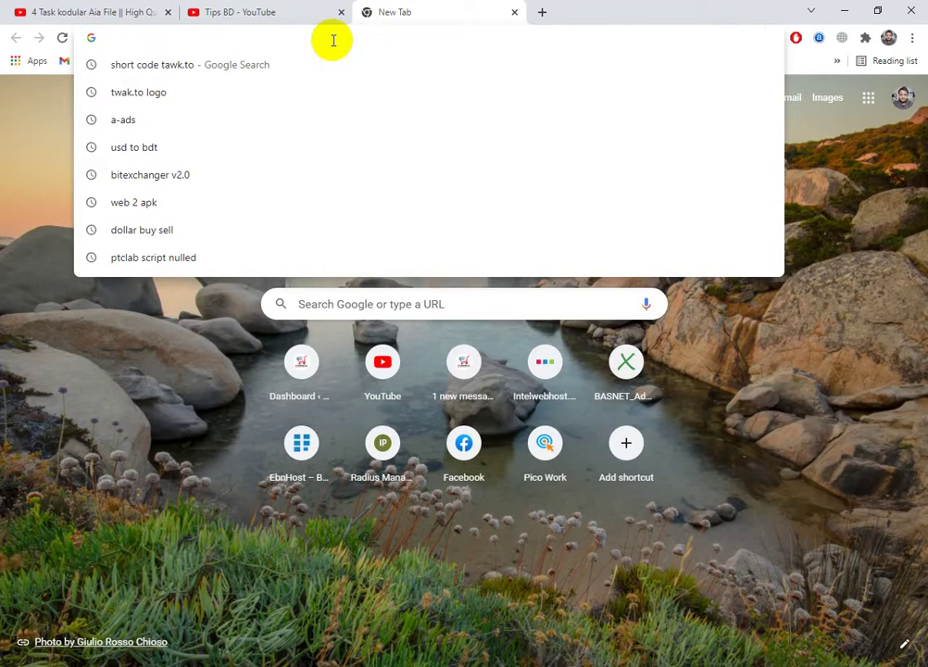
{"action": "type", "text": "inte"}
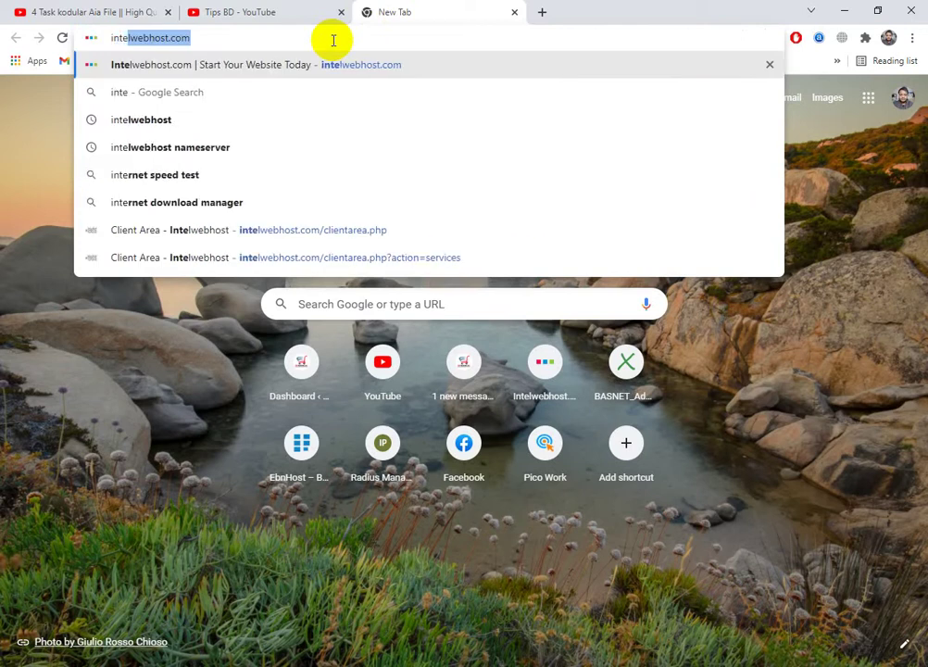
{"action": "type", "text": "l"}
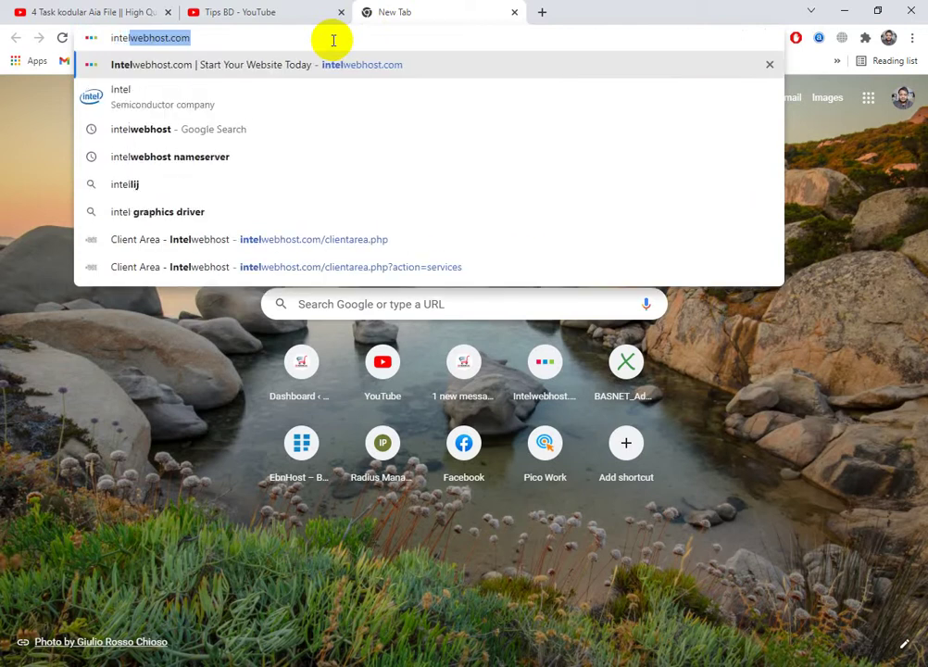
{"action": "key", "text": "Return"}
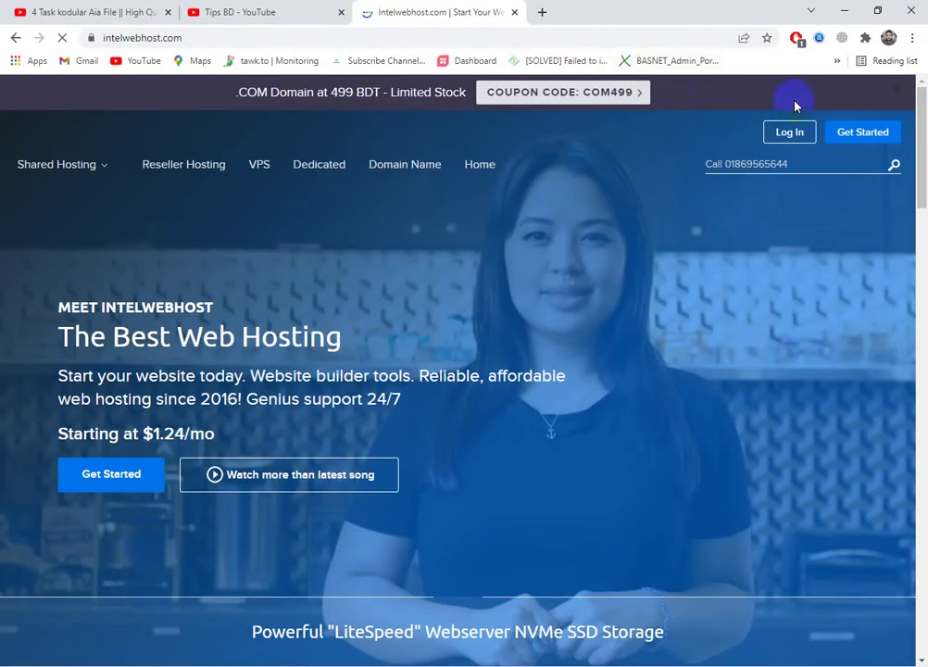
Step: Log in to the Intelwebhost client area through Google sign-in with the Tips BD Official account
{"action": "left_click", "coordinate": [781, 136]}
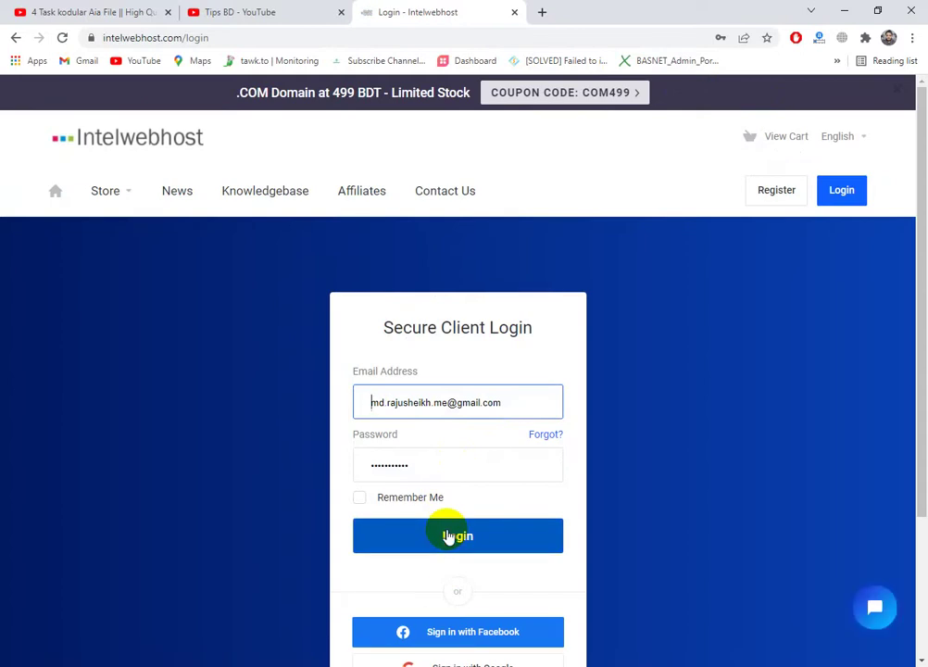
{"action": "scroll", "coordinate": [441, 576], "scroll_direction": "down", "scroll_amount": 2}
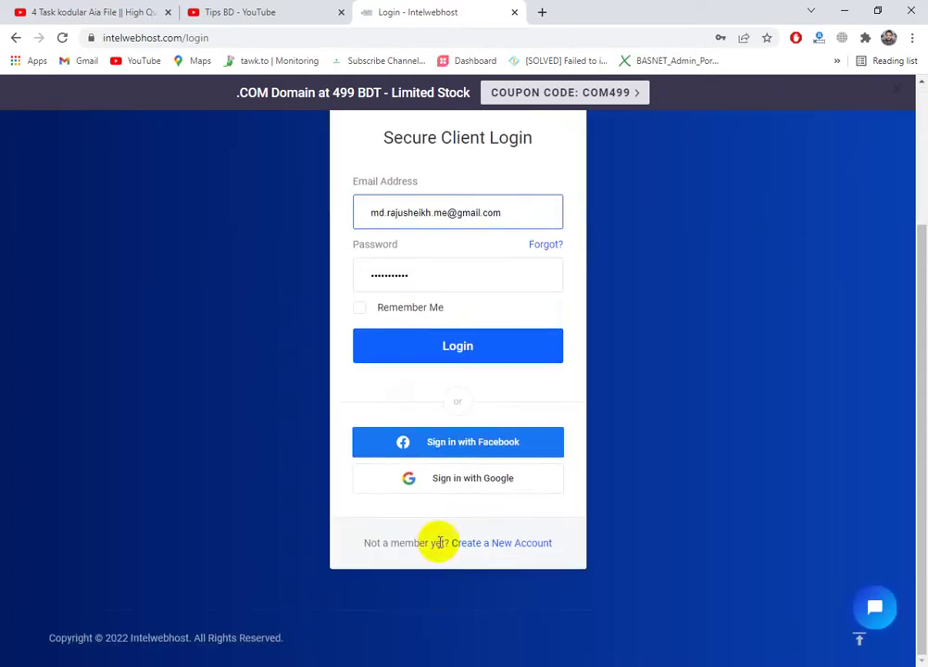
{"action": "left_click", "coordinate": [441, 479]}
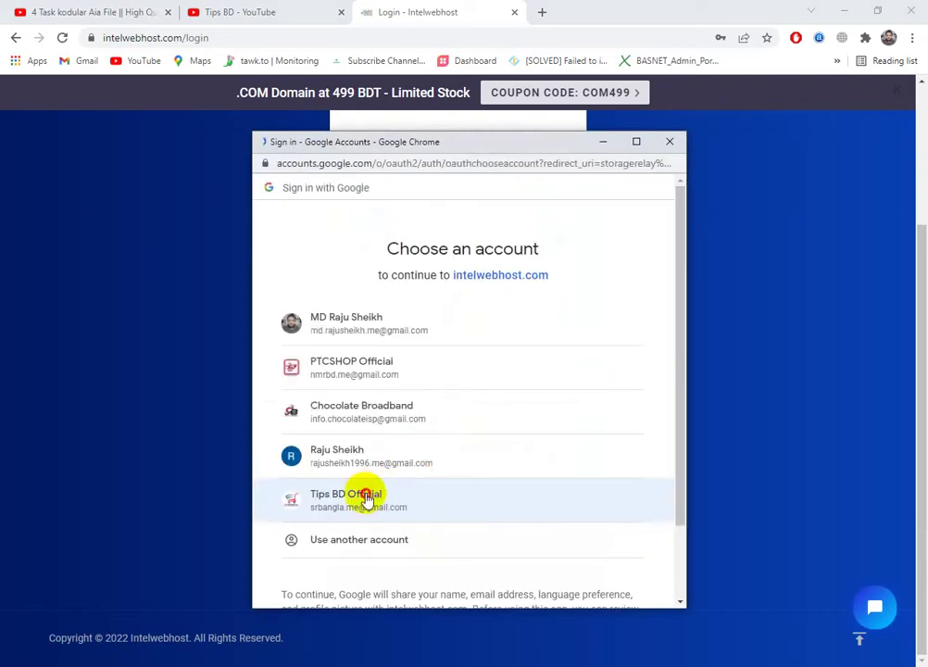
{"action": "left_click", "coordinate": [365, 497]}
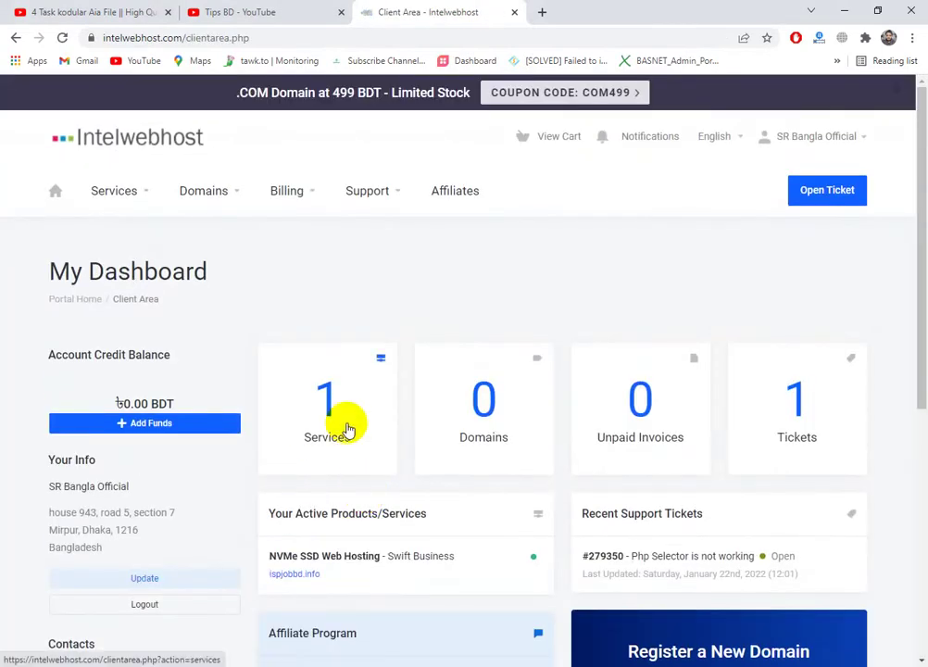
Step: Open the NVMe SSD Web Hosting - Swift Business service from the services list and log in to its cPanel
{"action": "left_click", "coordinate": [347, 429]}
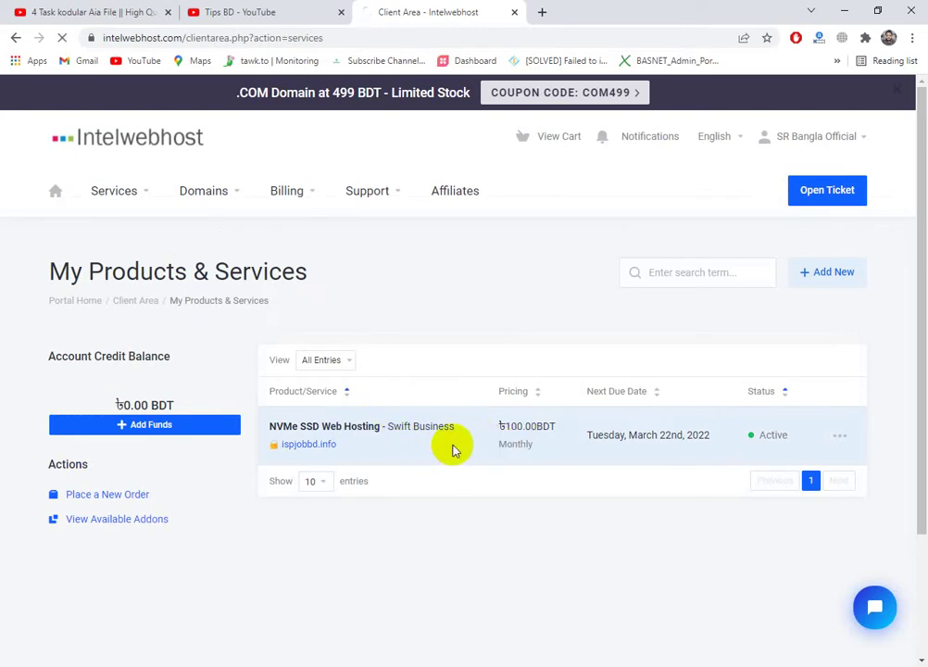
{"action": "left_click", "coordinate": [453, 451]}
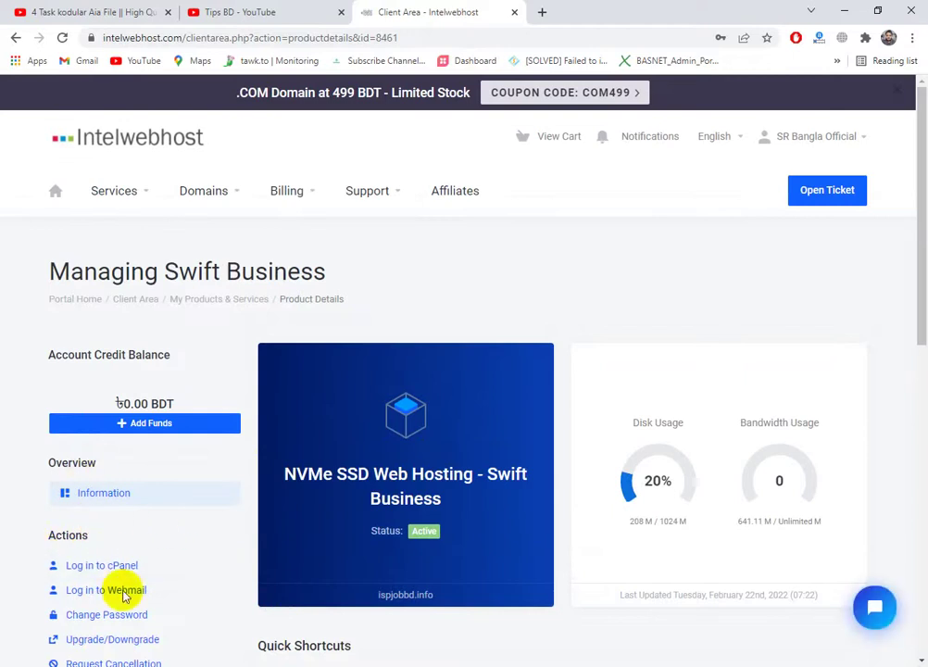
{"action": "scroll", "coordinate": [149, 542], "scroll_direction": "down", "scroll_amount": 2}
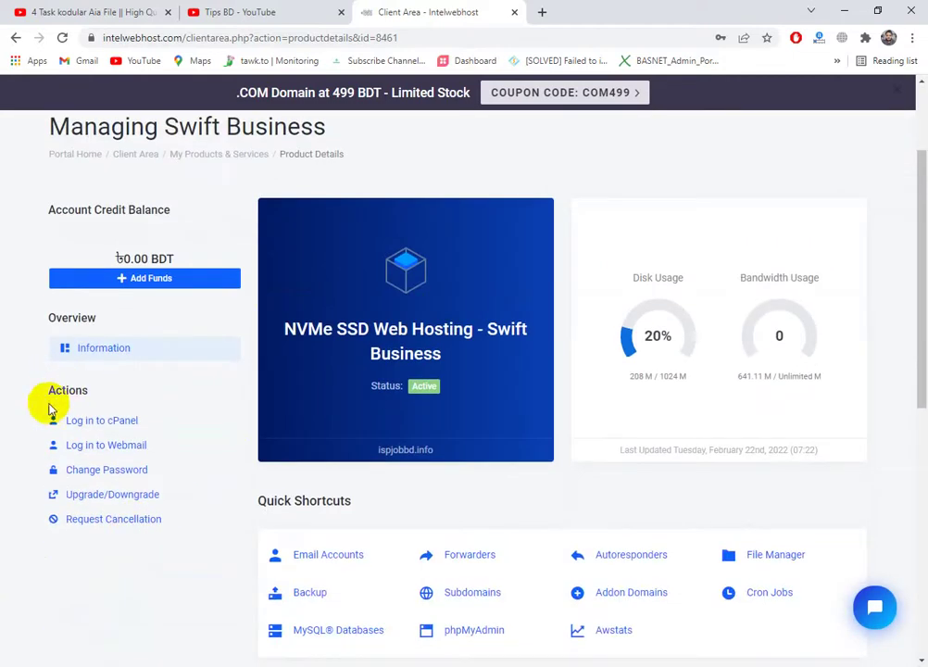
{"action": "left_click", "coordinate": [137, 425]}
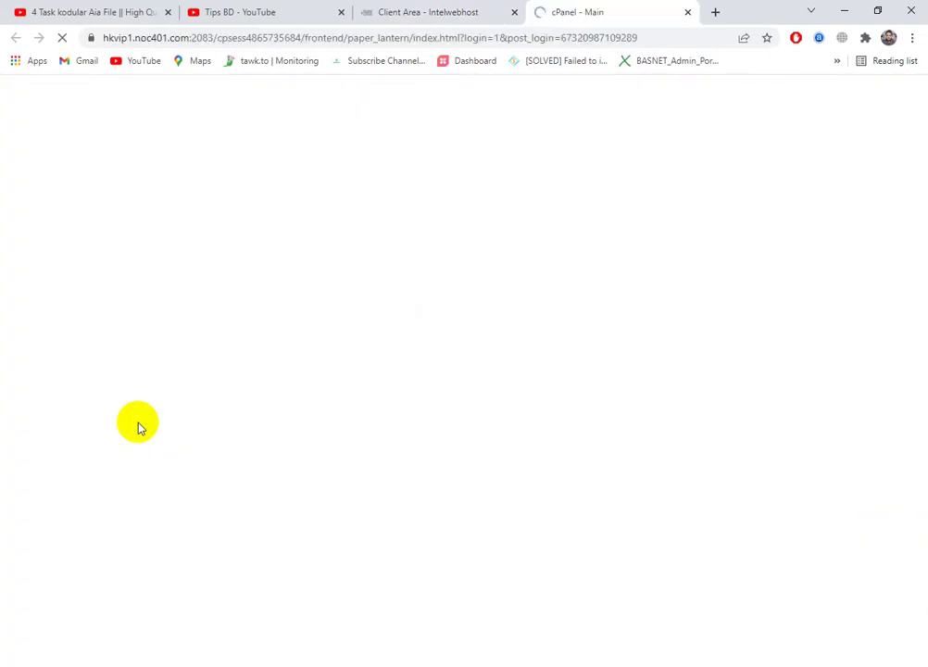
Step: Look over the Files, Databases and Domains sections of cPanel, and close the cPanel tab
{"action": "scroll", "coordinate": [669, 235], "scroll_direction": "down", "scroll_amount": 3}
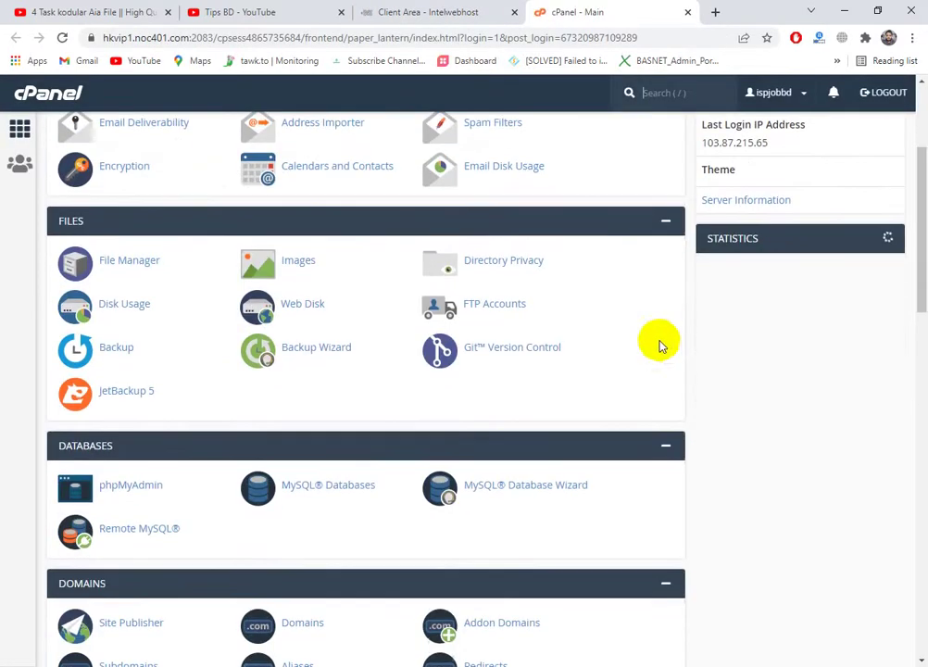
{"action": "scroll", "coordinate": [563, 345], "scroll_direction": "down", "scroll_amount": 4}
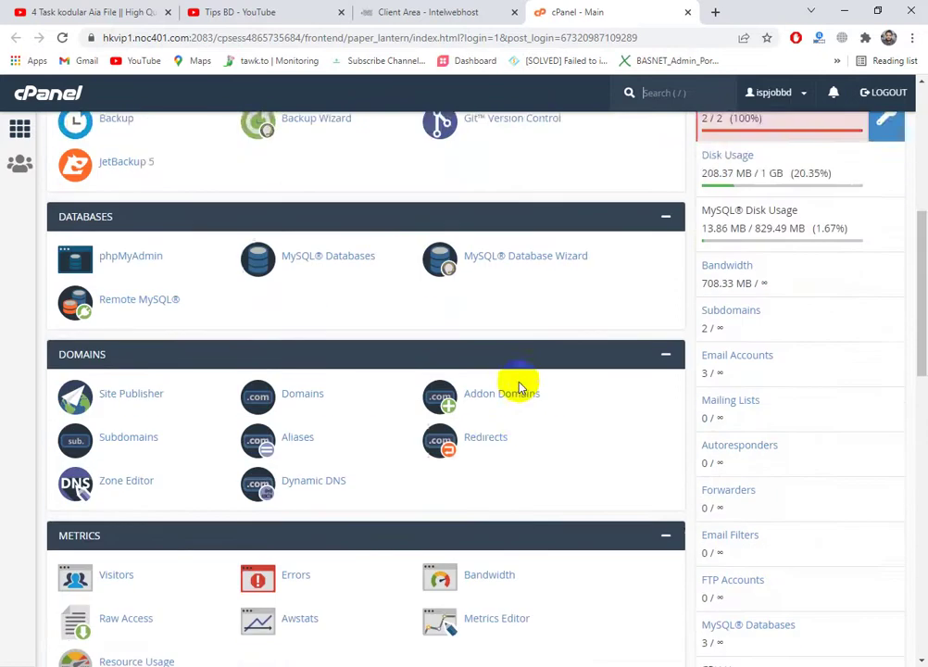
{"action": "scroll", "coordinate": [439, 375], "scroll_direction": "up", "scroll_amount": 4}
{"action": "scroll", "coordinate": [184, 376], "scroll_direction": "up", "scroll_amount": 1}
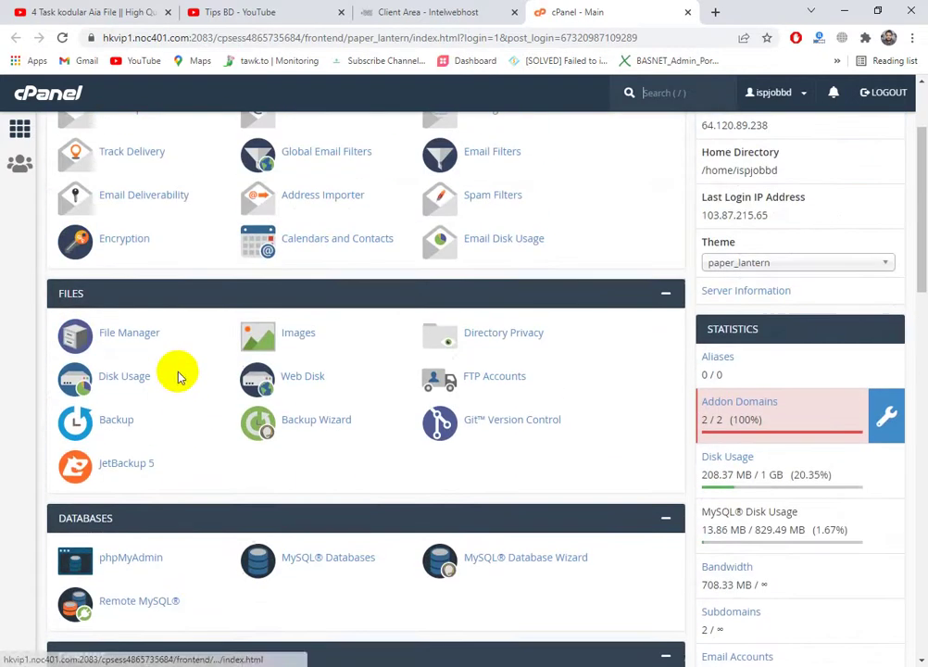
{"action": "scroll", "coordinate": [452, 457], "scroll_direction": "down", "scroll_amount": 2}
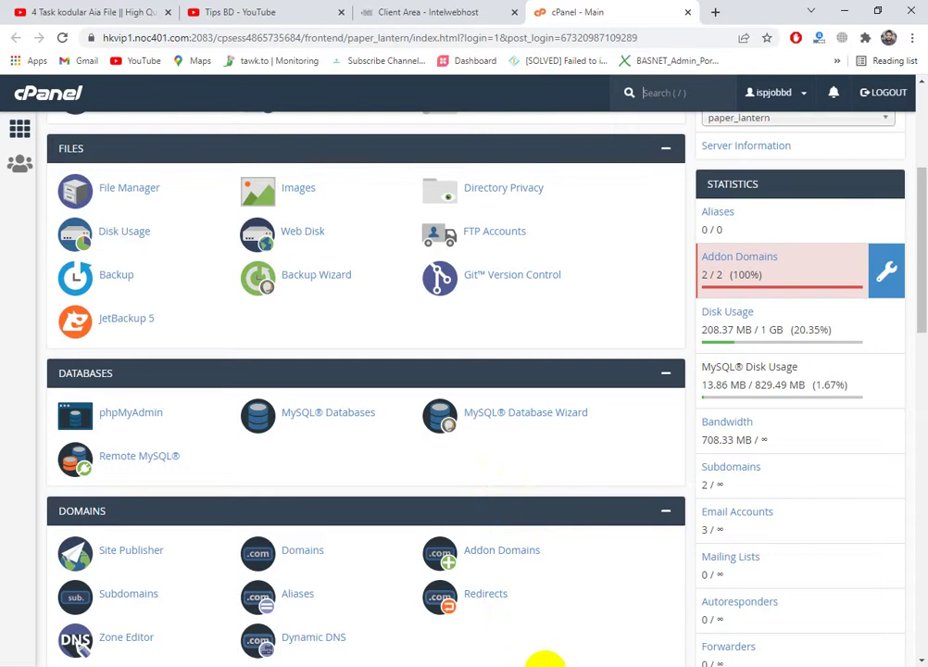
{"action": "key", "text": "ctrl+w"}
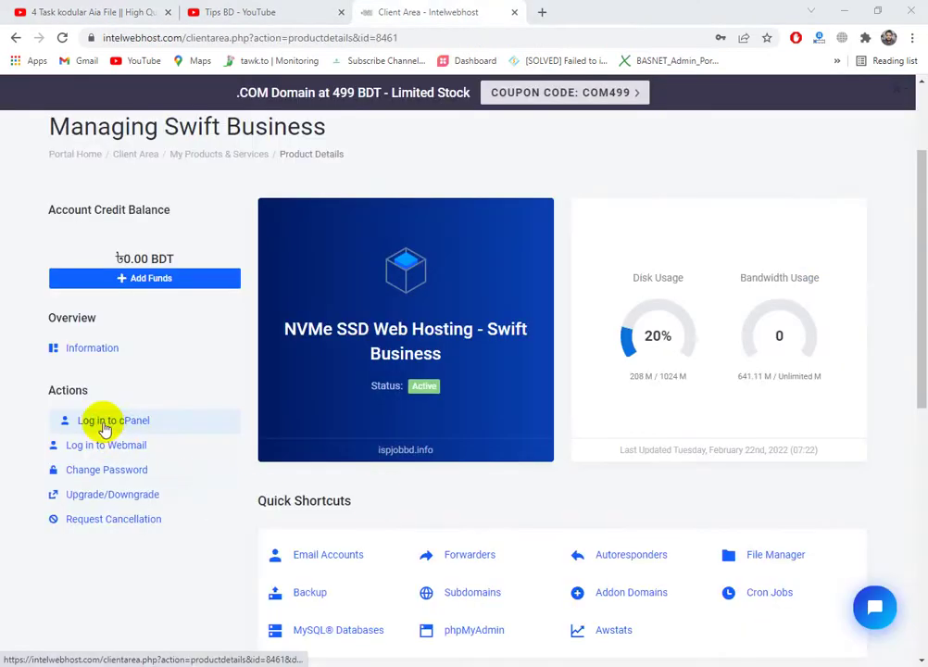
Step: Log in to cPanel again from the hosting service's page and open its File Manager
{"action": "left_click", "coordinate": [150, 428]}
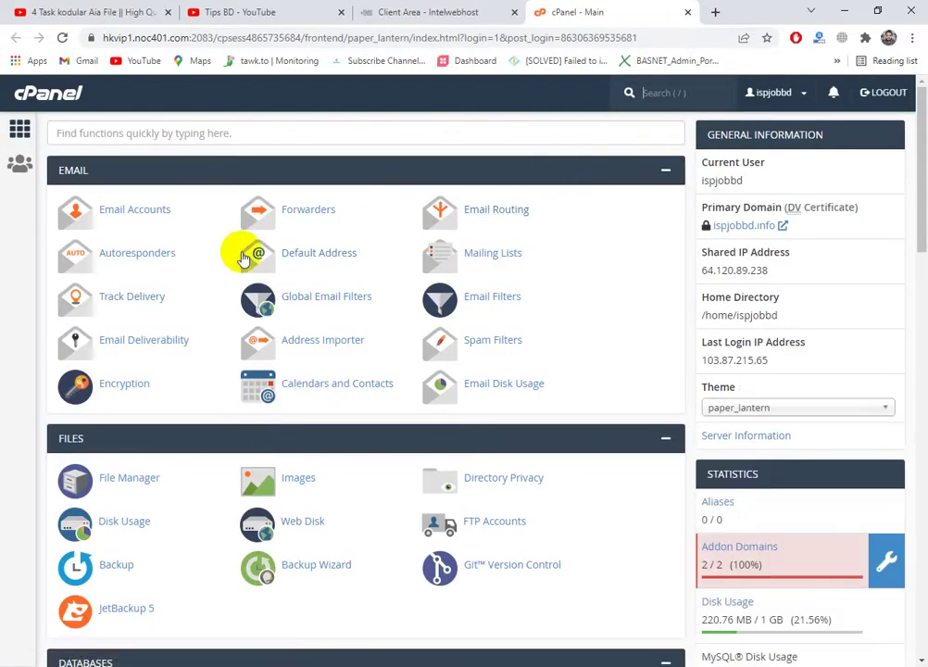
{"action": "scroll", "coordinate": [175, 472], "scroll_direction": "down", "scroll_amount": 1}
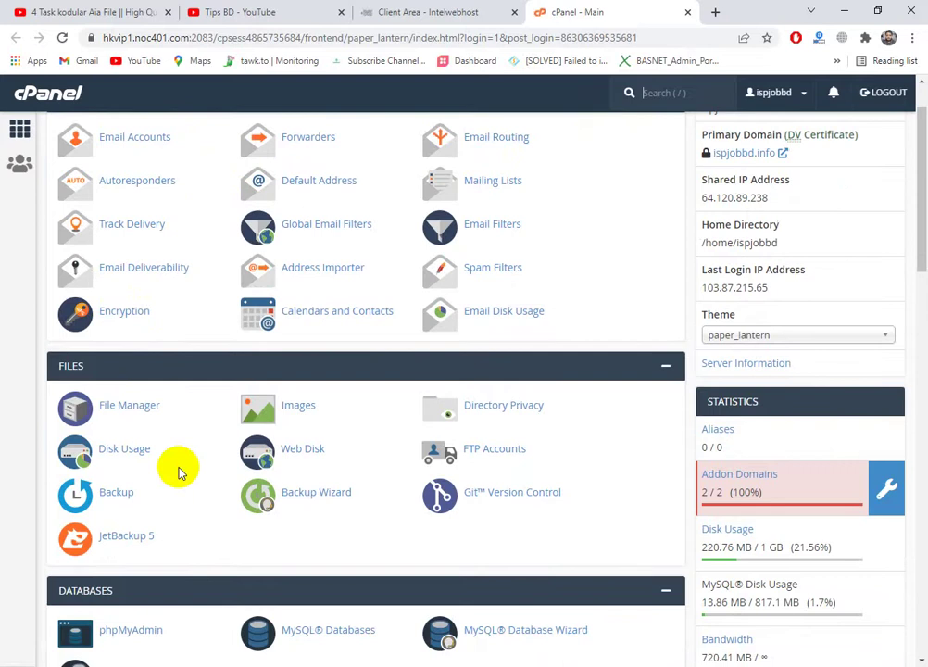
{"action": "scroll", "coordinate": [519, 472], "scroll_direction": "down", "scroll_amount": 3}
{"action": "scroll", "coordinate": [183, 343], "scroll_direction": "up", "scroll_amount": 2}
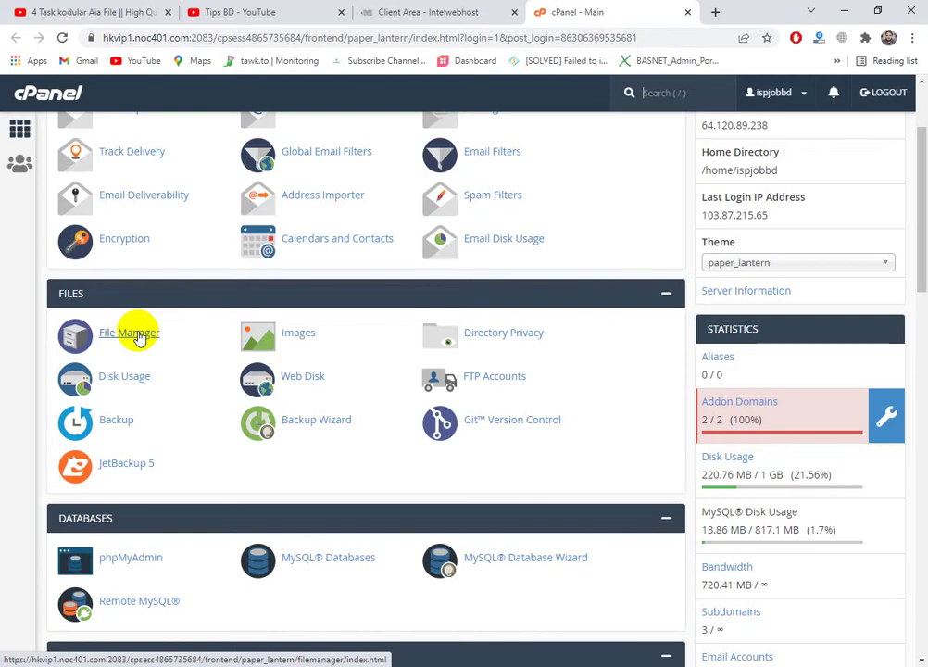
{"action": "left_click", "coordinate": [136, 335]}
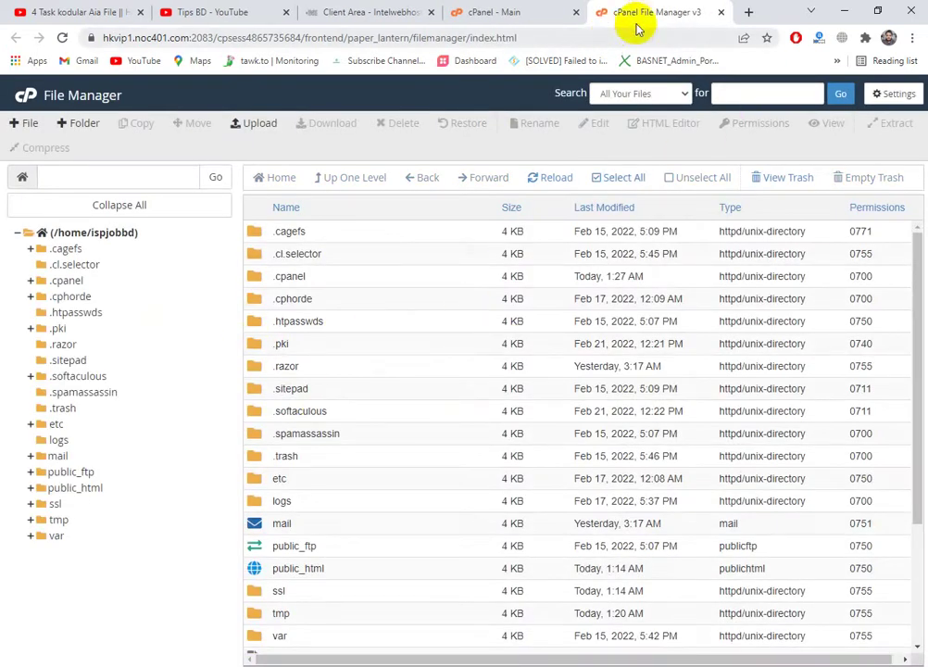
Step: Open the website kingptc.ispjobbd.info in a new browser tab
{"action": "left_click", "coordinate": [747, 11]}
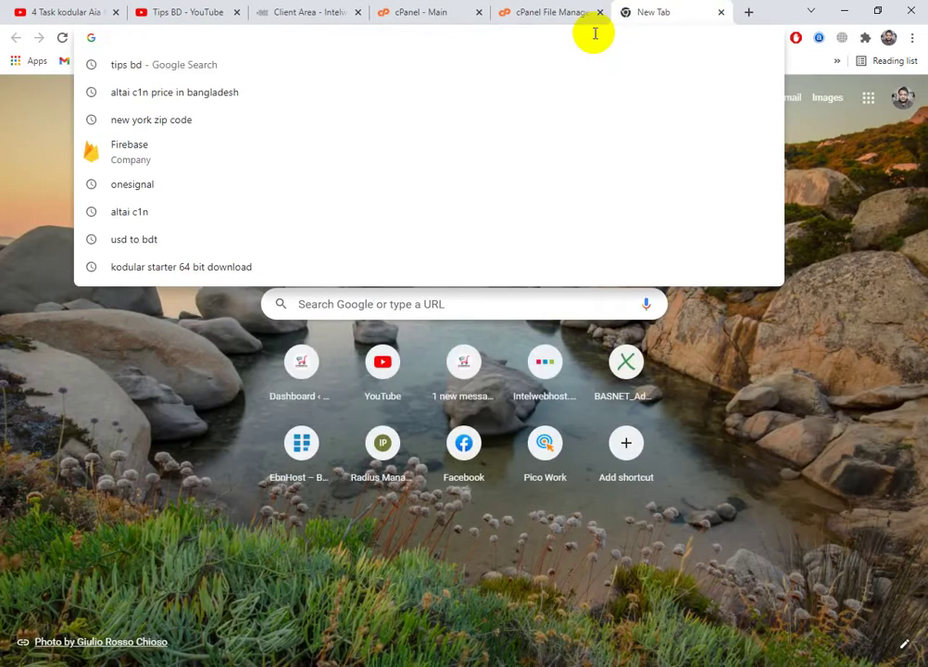
{"action": "type", "text": "ki"}
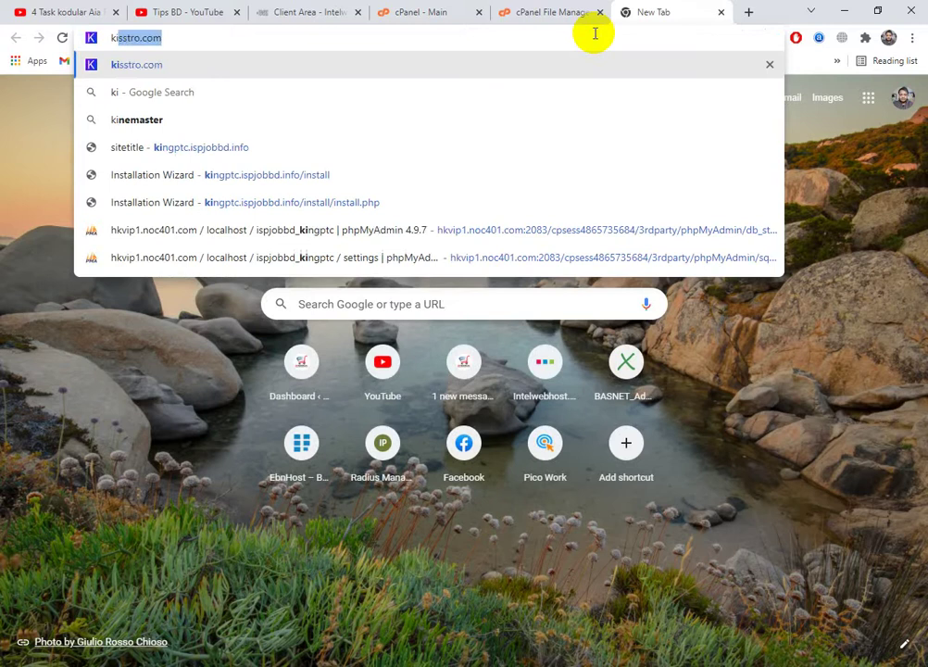
{"action": "type", "text": "ngp"}
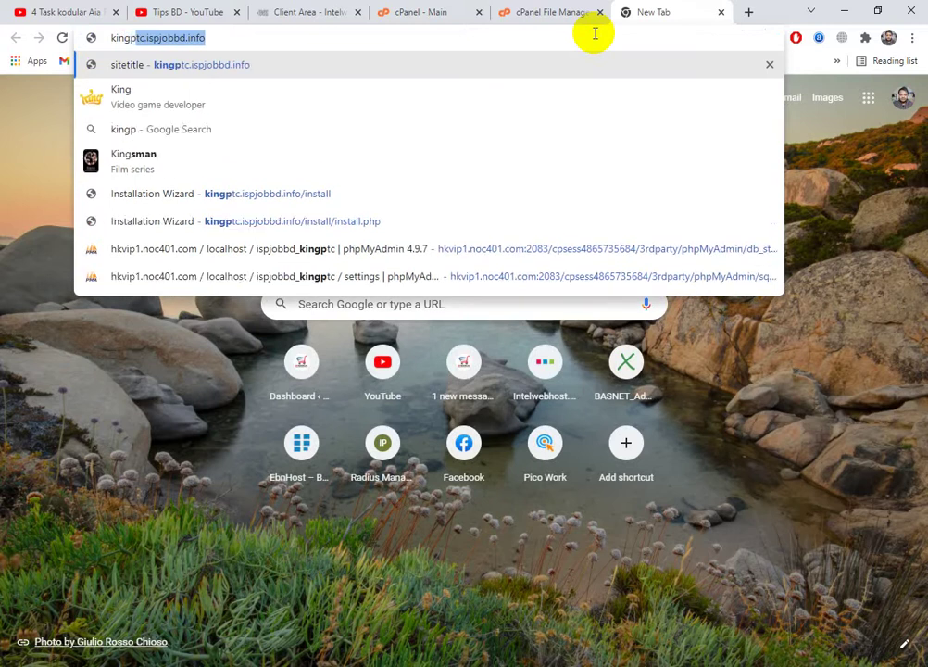
{"action": "type", "text": "tc.i"}
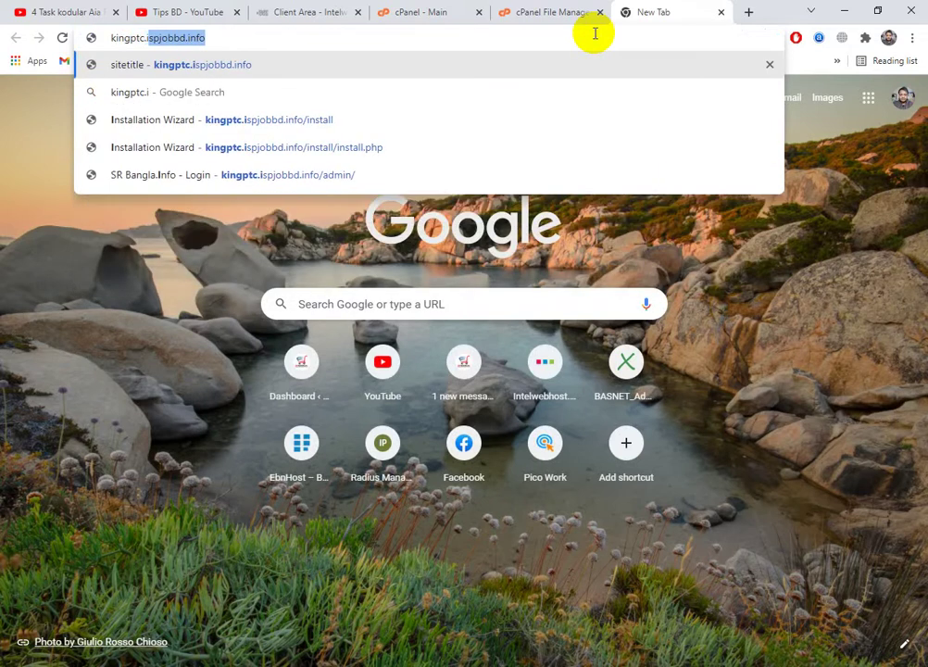
{"action": "type", "text": "sp"}
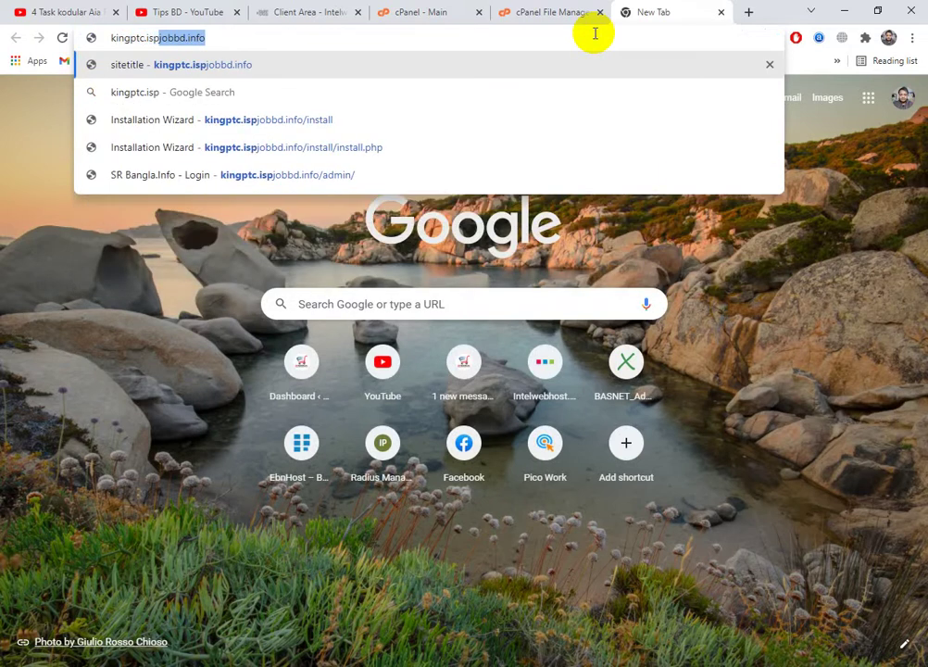
{"action": "type", "text": "job"}
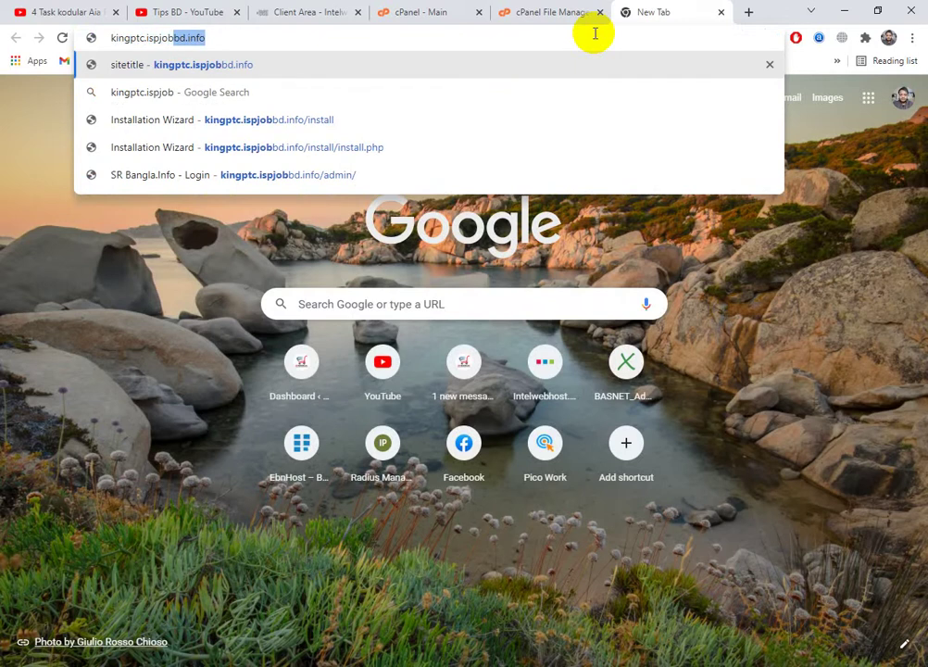
{"action": "type", "text": "bd.info"}
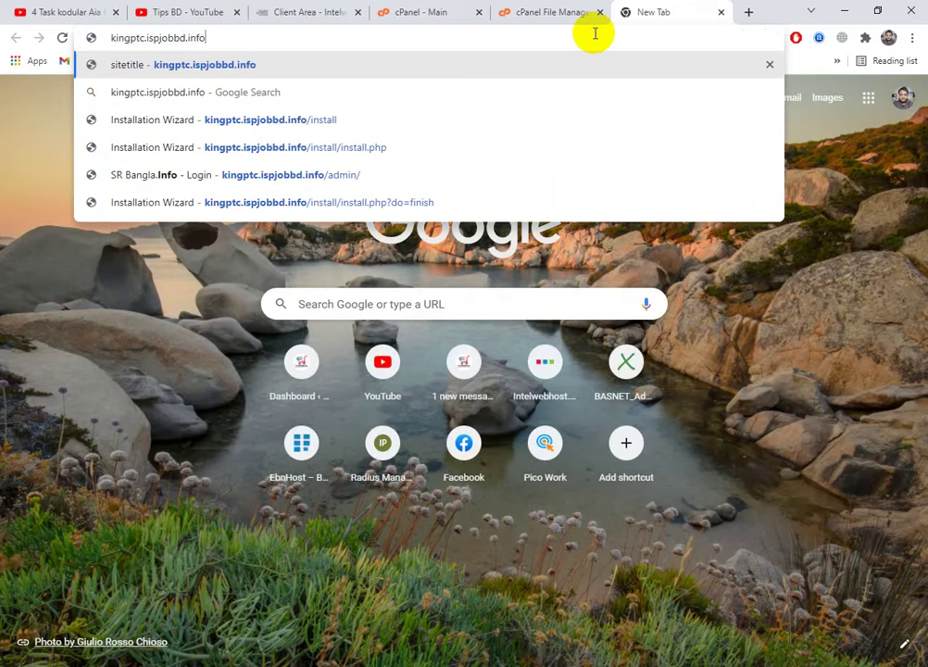
{"action": "key", "text": "Return"}
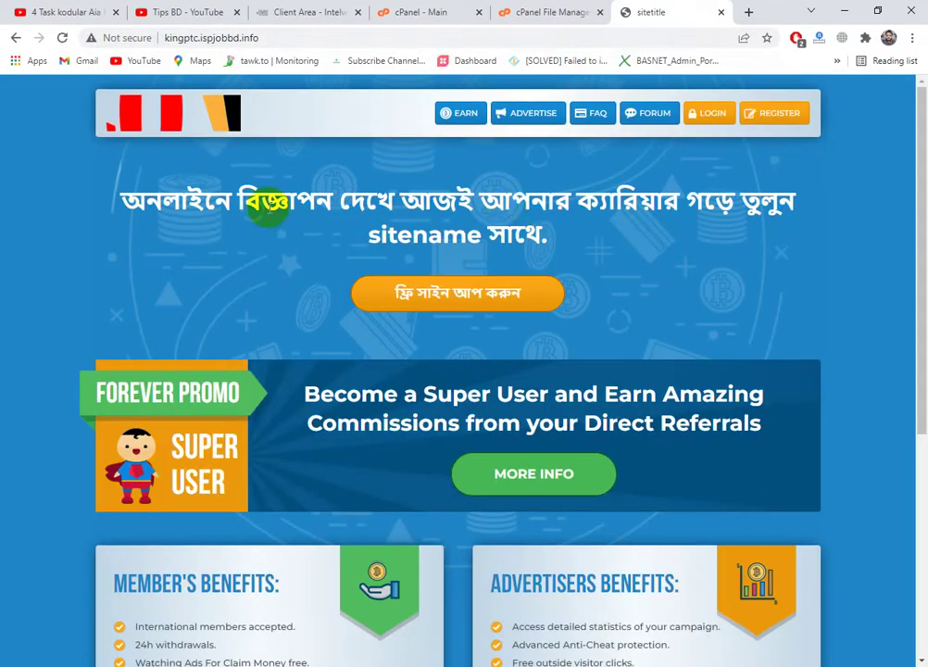
Step: Examine the kingptc site's homepage, including its headline, benefits sections, statistics and footer
{"action": "scroll", "coordinate": [663, 219], "scroll_direction": "down", "scroll_amount": 5}
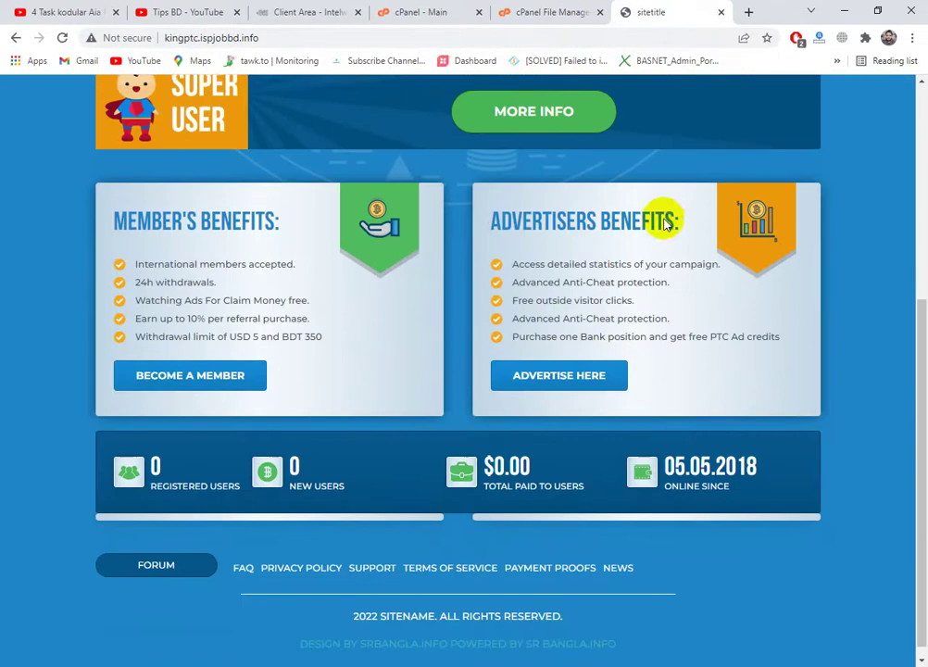
{"action": "scroll", "coordinate": [275, 489], "scroll_direction": "up", "scroll_amount": 5}
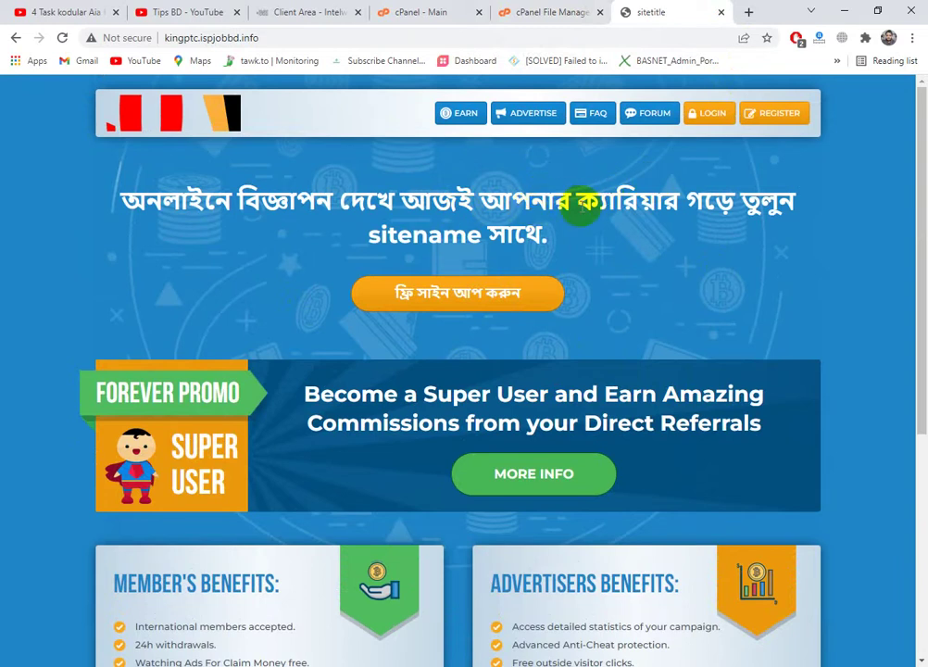
{"action": "left_click_drag", "start_coordinate": [579, 207], "coordinate": [772, 205]}
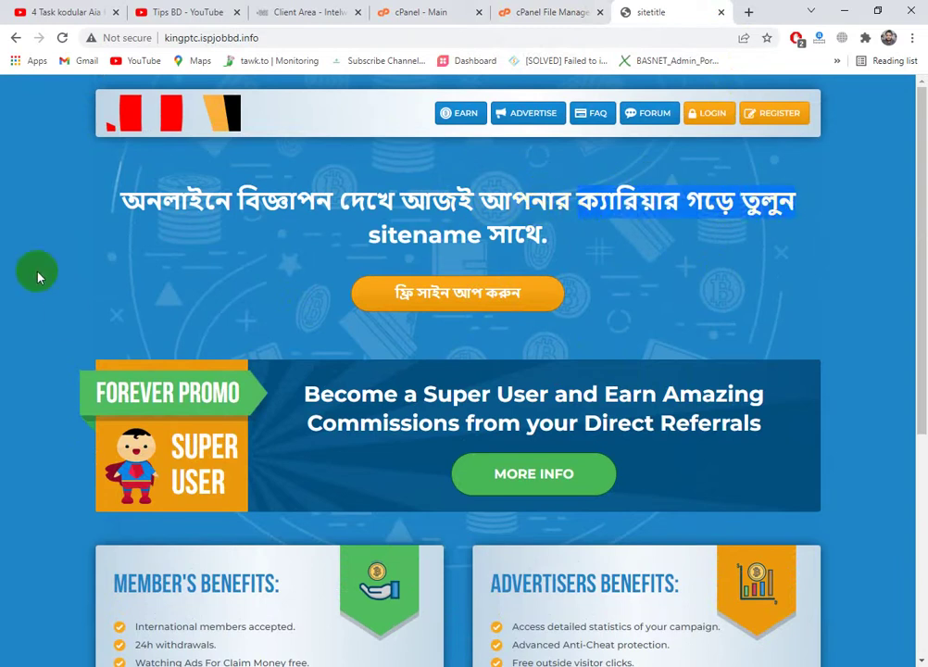
{"action": "scroll", "coordinate": [657, 479], "scroll_direction": "down", "scroll_amount": 4}
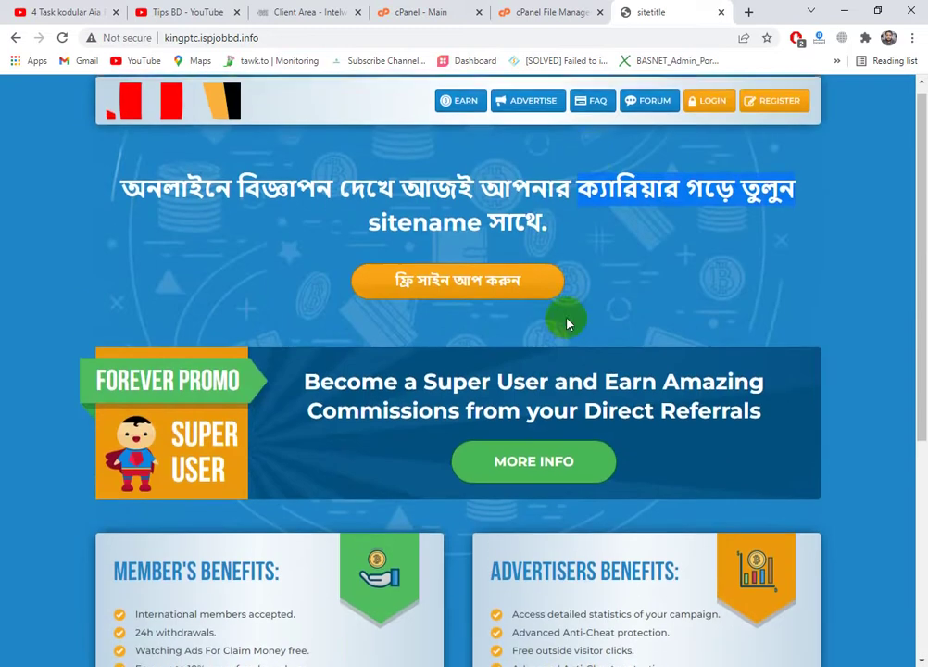
{"action": "scroll", "coordinate": [565, 321], "scroll_direction": "up", "scroll_amount": 1}
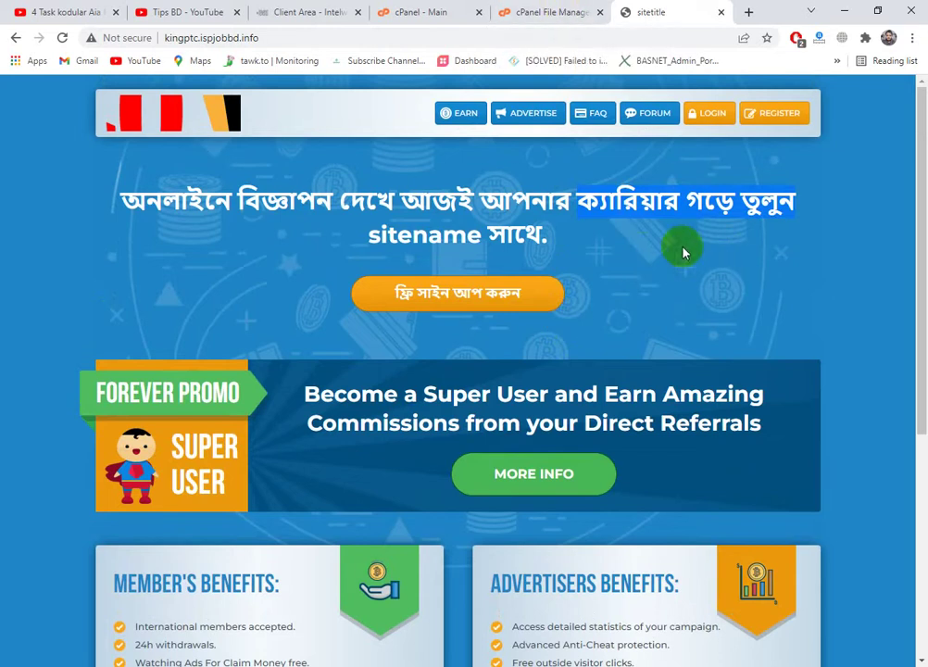
Step: In the cPanel File Manager, open the ModernBlue folder under public_html/kingptc/templates and look through its template files
{"action": "left_click", "coordinate": [571, 7]}
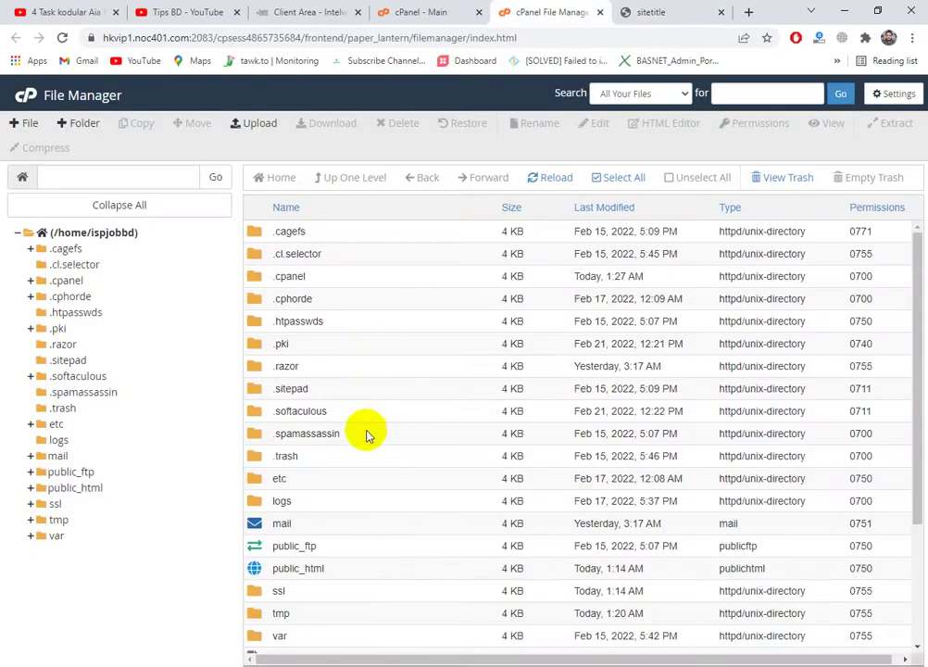
{"action": "double_click", "coordinate": [349, 571]}
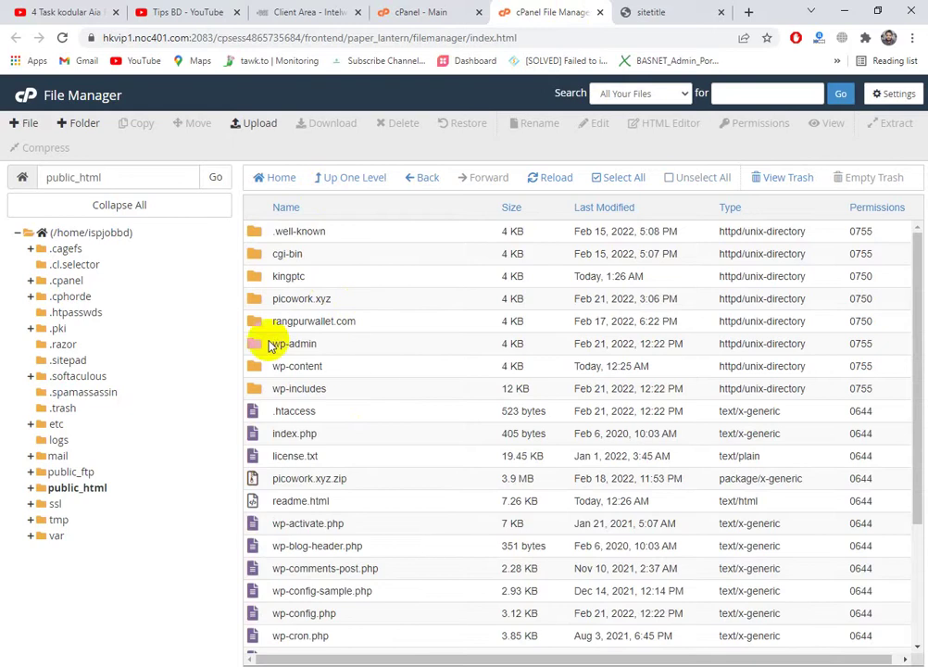
{"action": "left_click", "coordinate": [324, 276]}
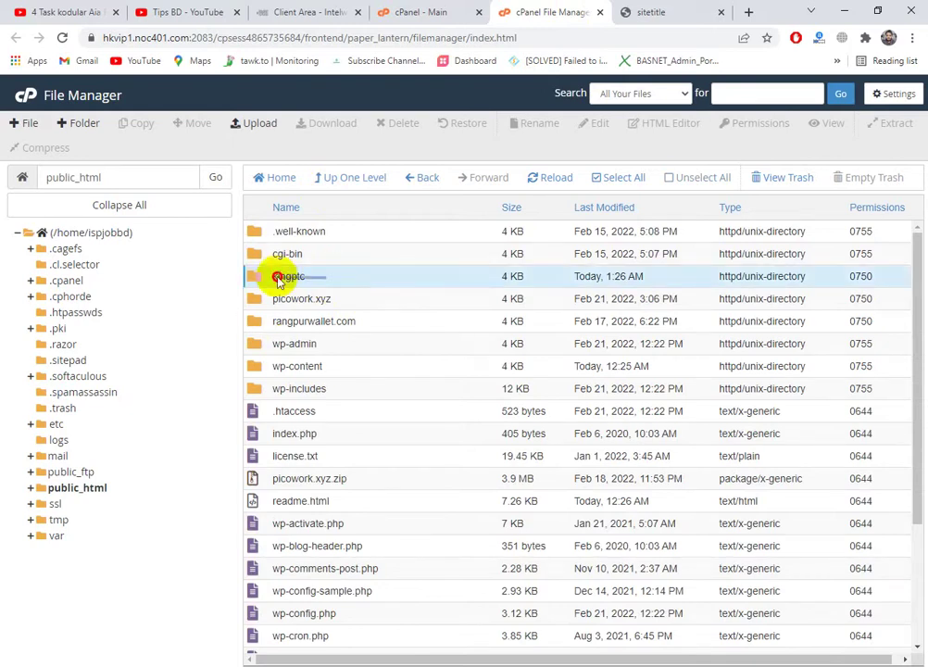
{"action": "double_click", "coordinate": [376, 283]}
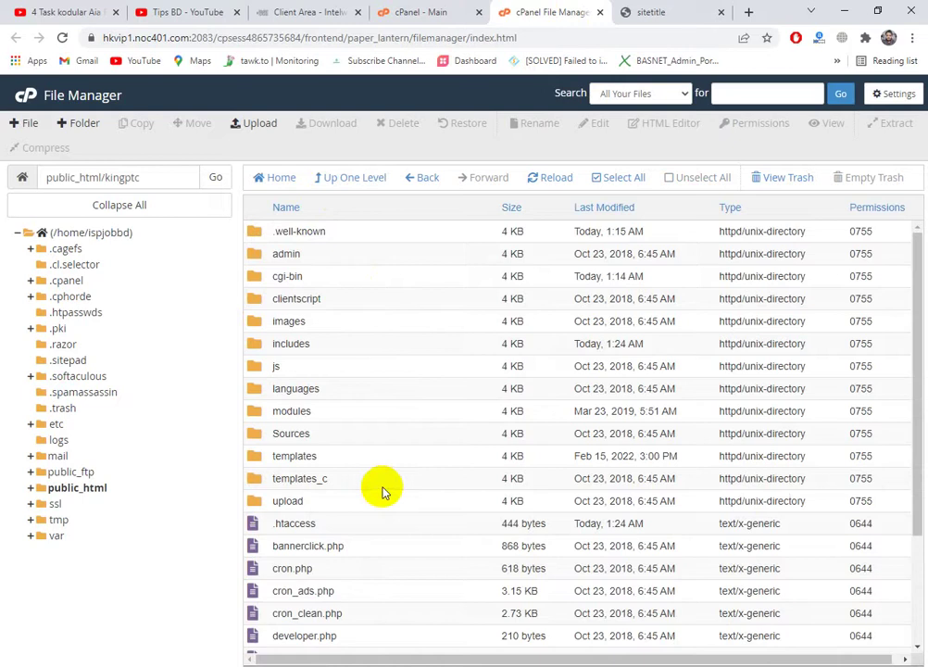
{"action": "double_click", "coordinate": [338, 457]}
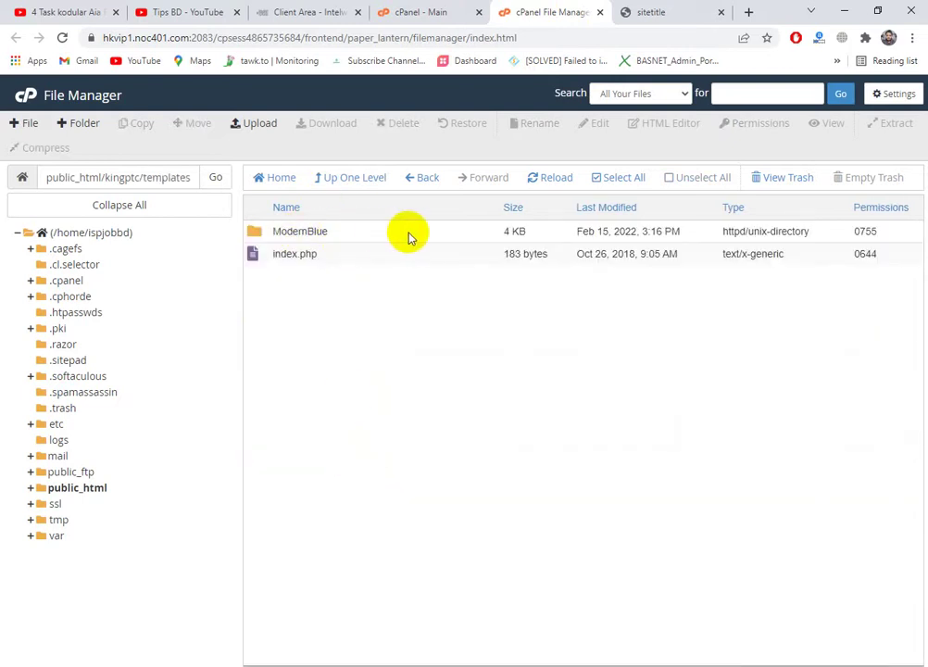
{"action": "double_click", "coordinate": [408, 233]}
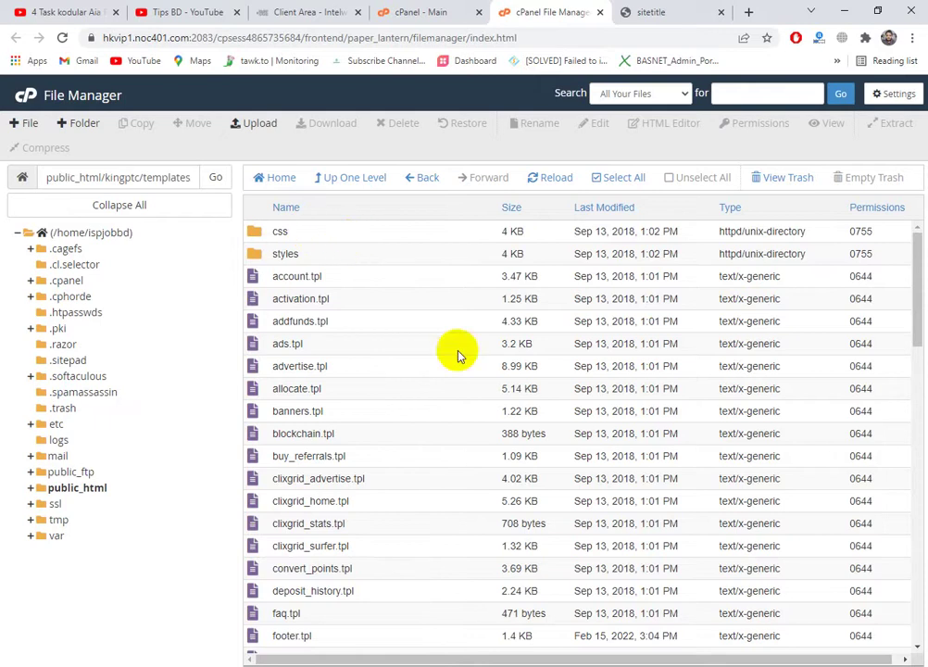
{"action": "scroll", "coordinate": [408, 300], "scroll_direction": "down", "scroll_amount": 4}
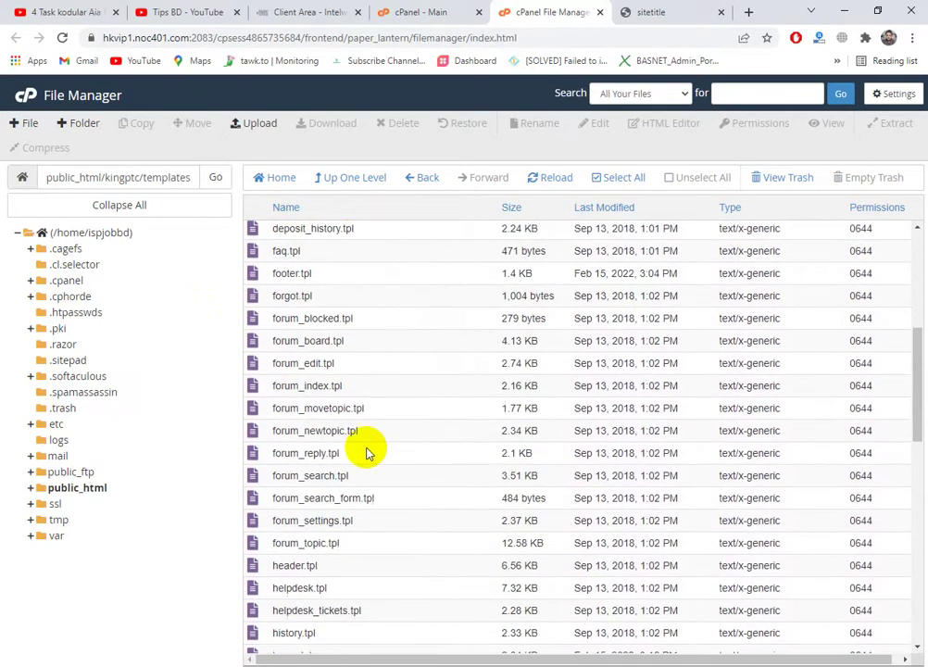
{"action": "scroll", "coordinate": [370, 445], "scroll_direction": "up", "scroll_amount": 4}
Step: Return to the kingptc site and examine which homepage parts belong to the header, main body and footer
{"action": "left_click", "coordinate": [651, 12]}
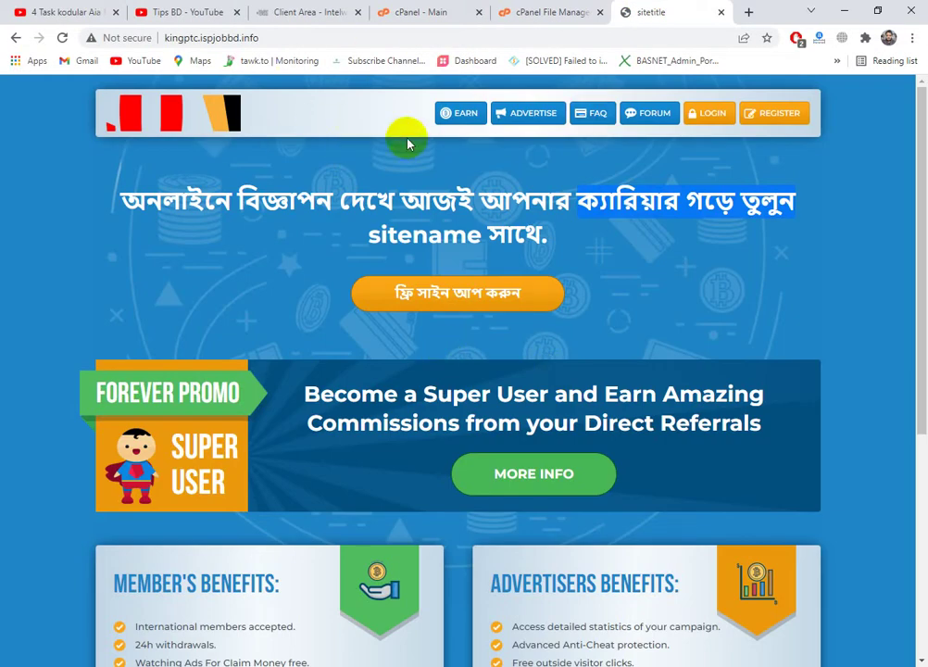
{"action": "scroll", "coordinate": [486, 173], "scroll_direction": "down", "scroll_amount": 4}
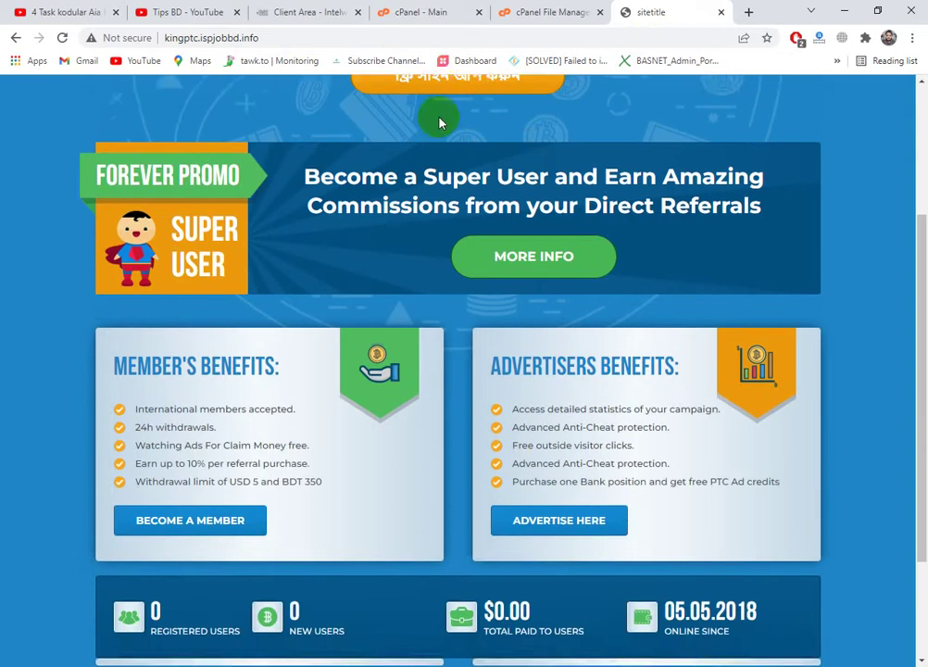
{"action": "scroll", "coordinate": [440, 122], "scroll_direction": "up", "scroll_amount": 4}
{"action": "scroll", "coordinate": [611, 300], "scroll_direction": "down", "scroll_amount": 1}
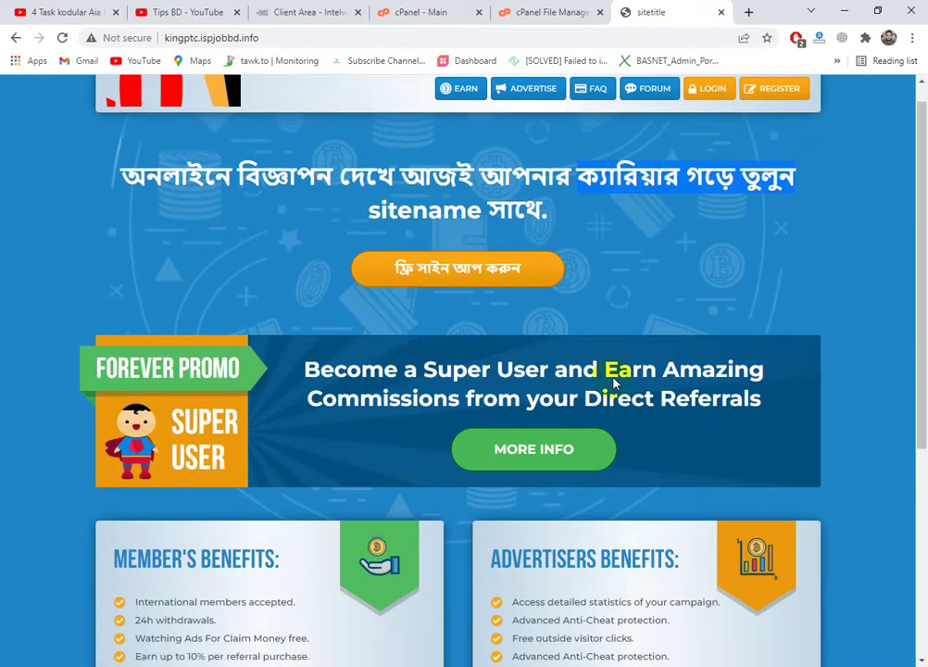
{"action": "scroll", "coordinate": [613, 382], "scroll_direction": "down", "scroll_amount": 6}
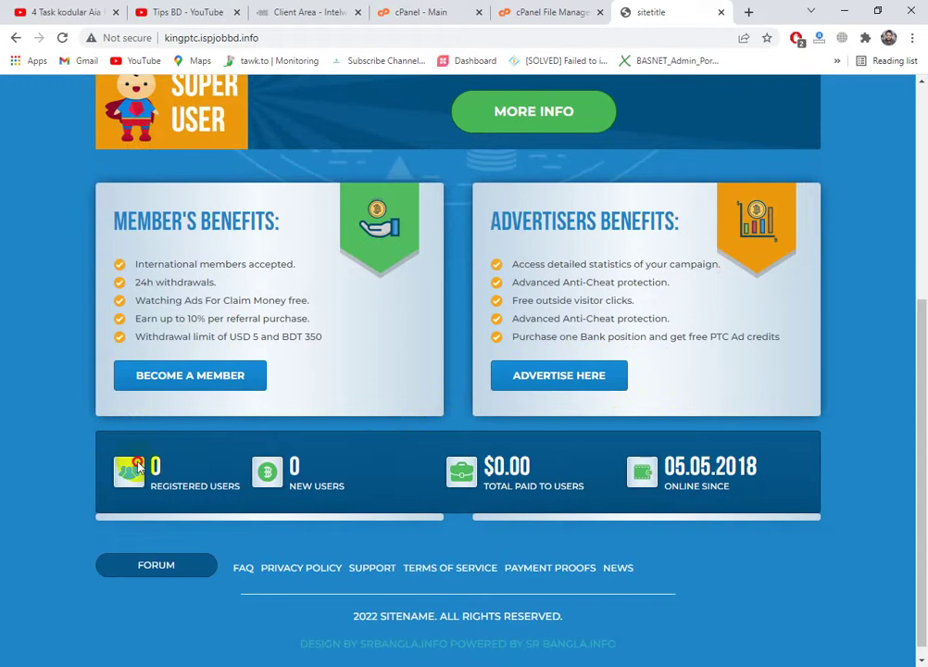
{"action": "left_click", "coordinate": [355, 515]}
{"action": "scroll", "coordinate": [476, 560], "scroll_direction": "down", "scroll_amount": 1}
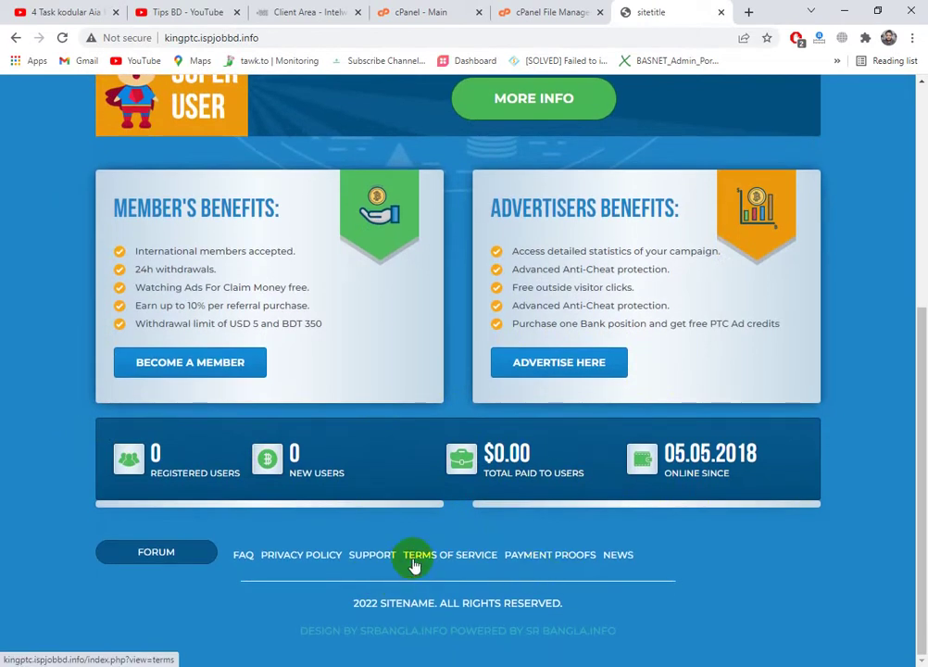
{"action": "left_click_drag", "start_coordinate": [824, 516], "coordinate": [121, 279]}
{"action": "scroll", "coordinate": [121, 278], "scroll_direction": "up", "scroll_amount": 1}
{"action": "scroll", "coordinate": [120, 278], "scroll_direction": "up", "scroll_amount": 2}
{"action": "scroll", "coordinate": [277, 407], "scroll_direction": "up", "scroll_amount": 2}
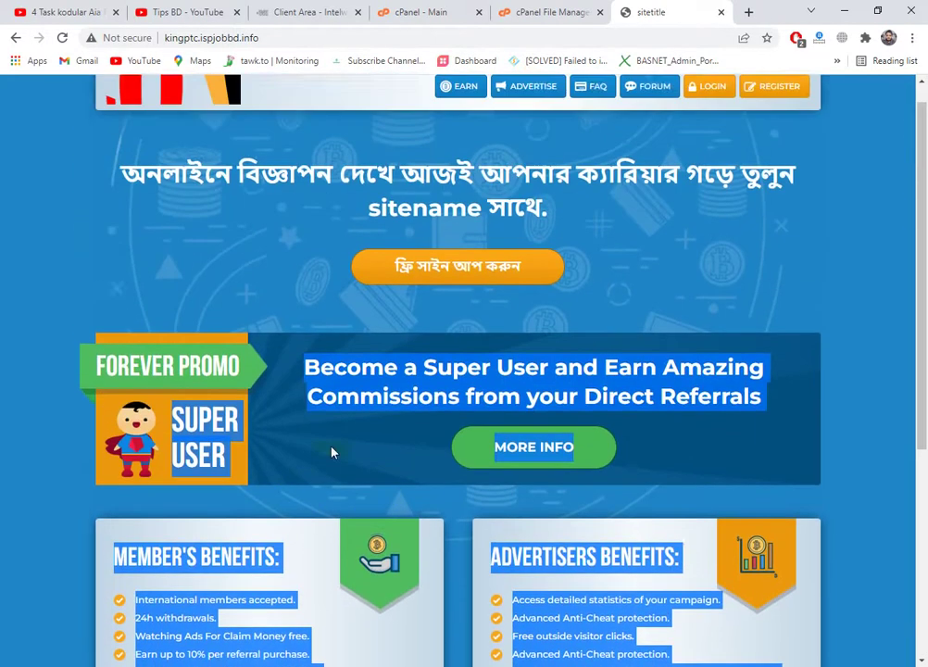
Step: Go back to File Manager and locate the footer.tpl and header.tpl files in the ModernBlue template folder
{"action": "left_click", "coordinate": [523, 13]}
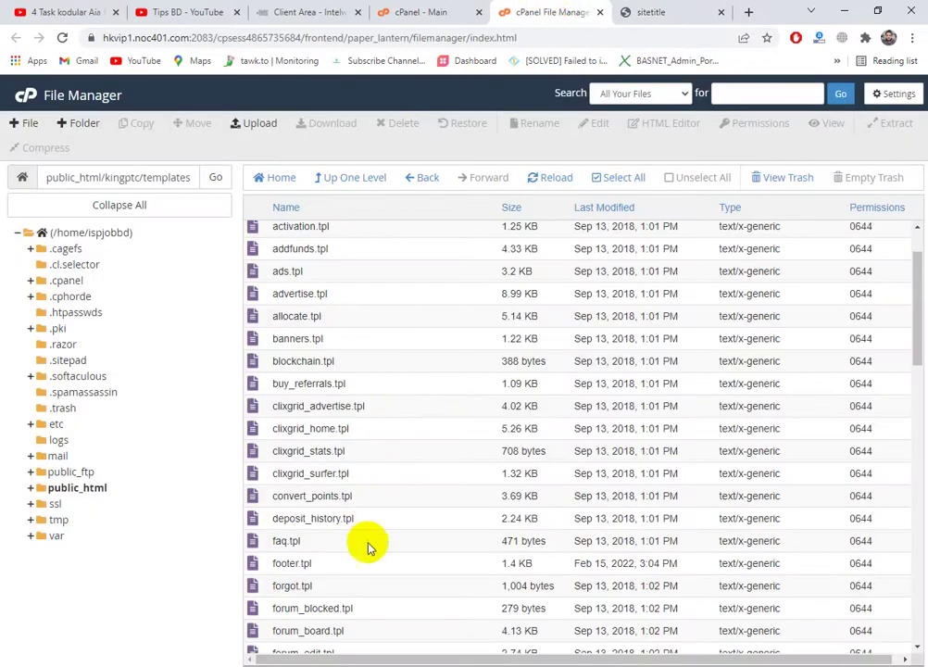
{"action": "scroll", "coordinate": [367, 574], "scroll_direction": "up", "scroll_amount": 1}
{"action": "scroll", "coordinate": [367, 600], "scroll_direction": "down", "scroll_amount": 1}
{"action": "scroll", "coordinate": [368, 599], "scroll_direction": "down", "scroll_amount": 1}
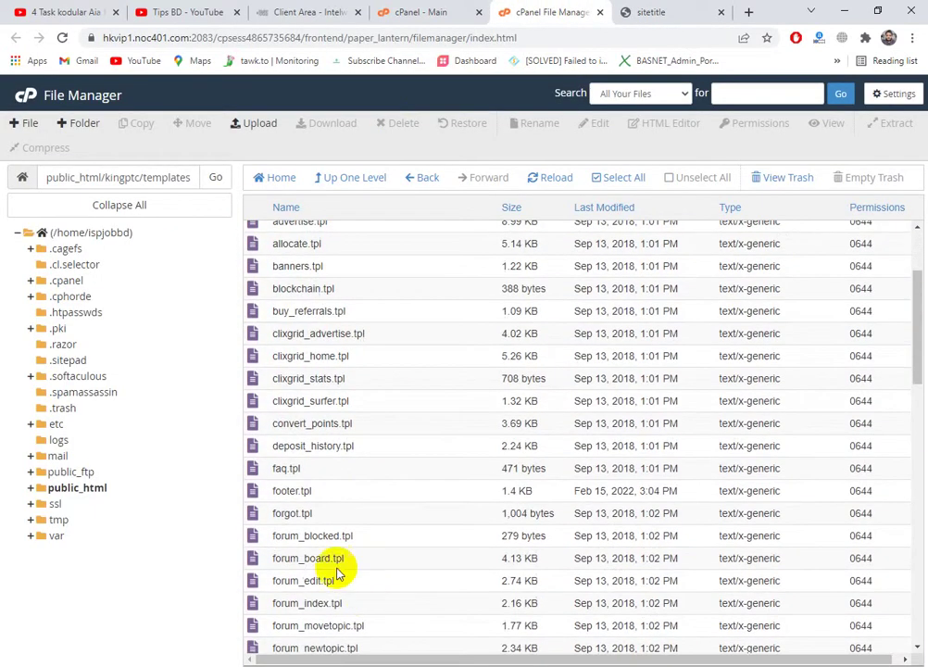
{"action": "left_click", "coordinate": [262, 493]}
{"action": "scroll", "coordinate": [332, 524], "scroll_direction": "up", "scroll_amount": 2}
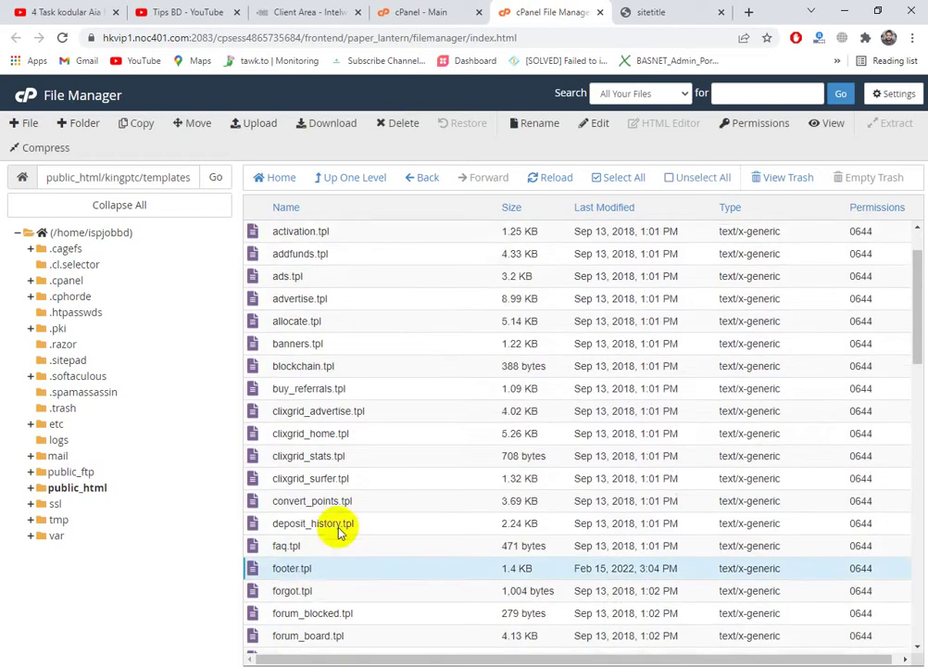
{"action": "scroll", "coordinate": [324, 532], "scroll_direction": "down", "scroll_amount": 3}
{"action": "scroll", "coordinate": [331, 537], "scroll_direction": "down", "scroll_amount": 2}
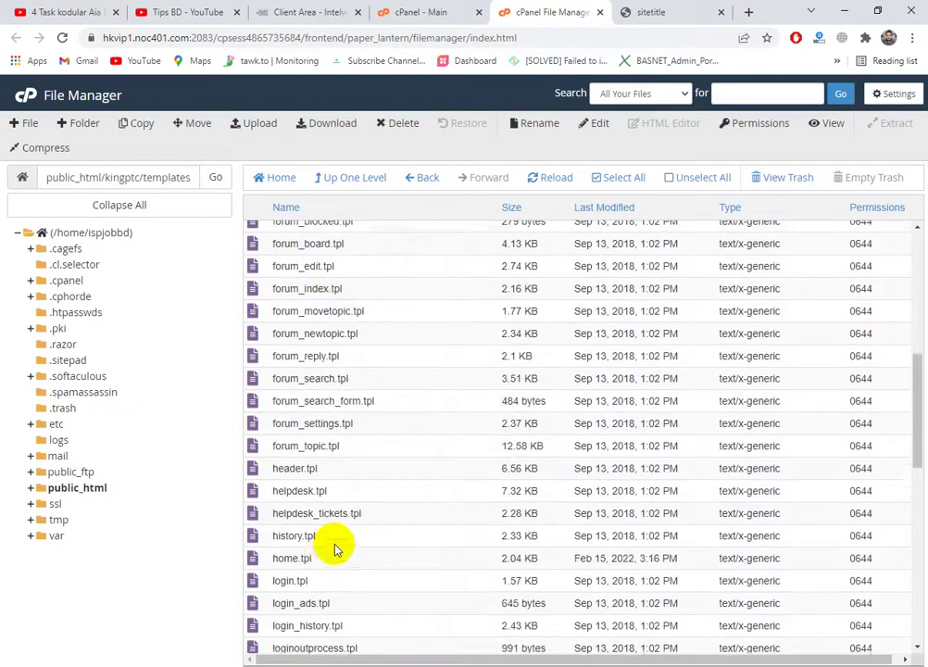
{"action": "left_click", "coordinate": [290, 420]}
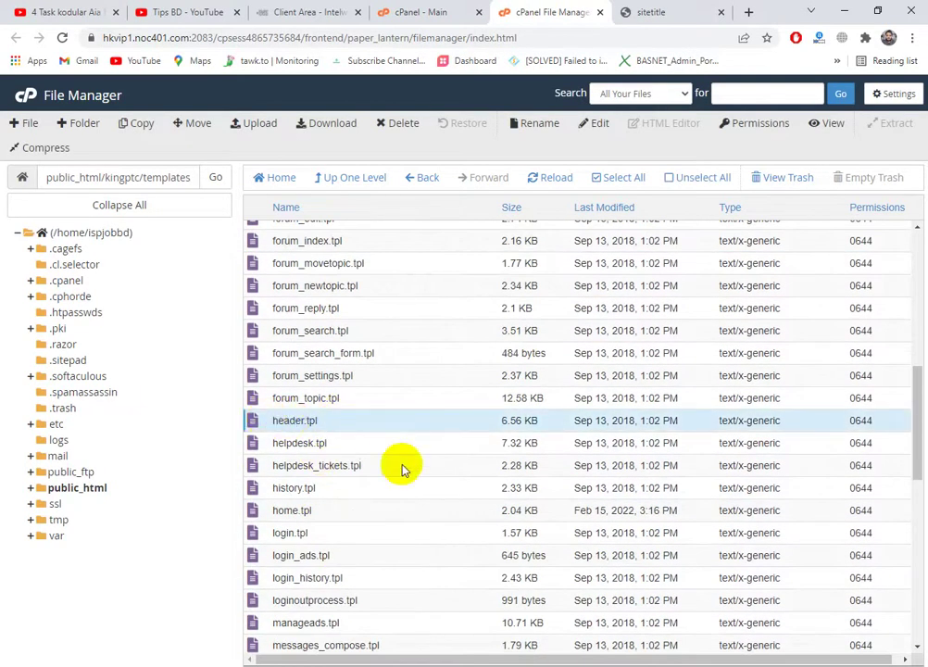
Step: Open the ModernBlue template's home.tpl file in the code editor
{"action": "right_click", "coordinate": [322, 516]}
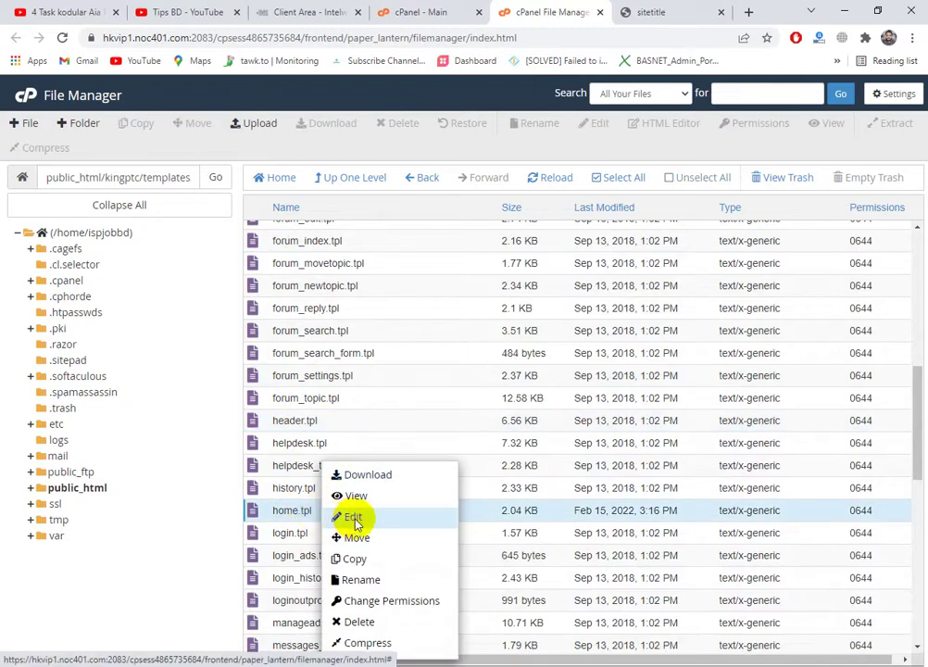
{"action": "left_click", "coordinate": [354, 520]}
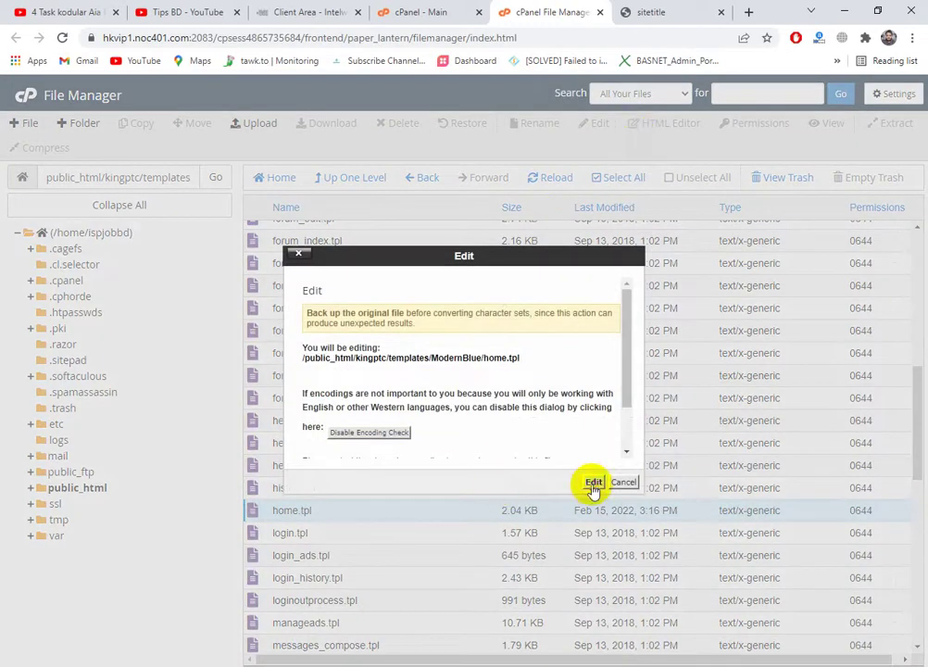
{"action": "left_click", "coordinate": [592, 483]}
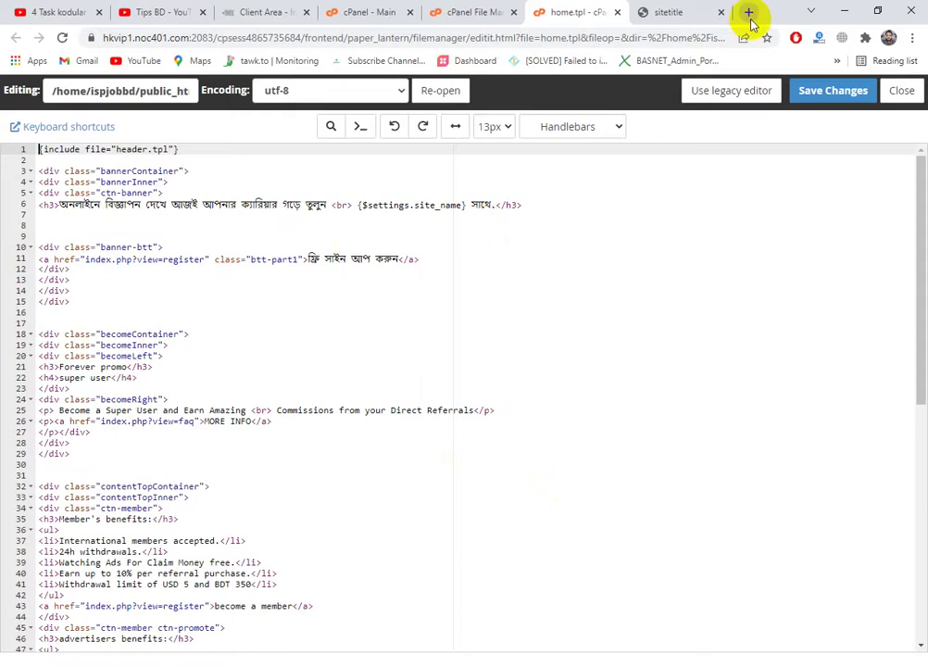
Step: Open the A-ADS page for new ad units, a-ads.com/ad_units/new, in a new browser tab
{"action": "left_click", "coordinate": [749, 13]}
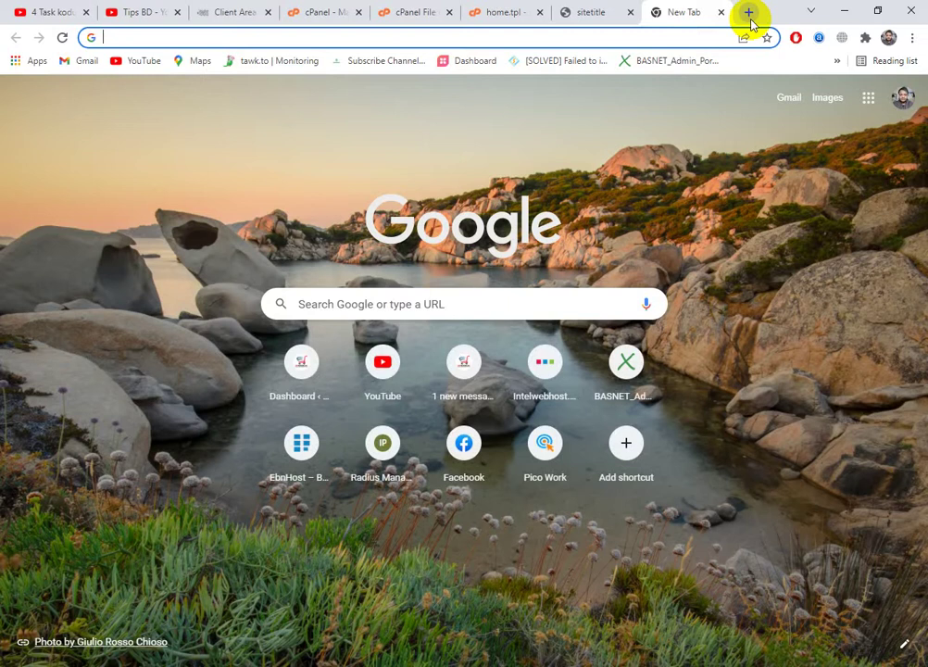
{"action": "type", "text": "ad"}
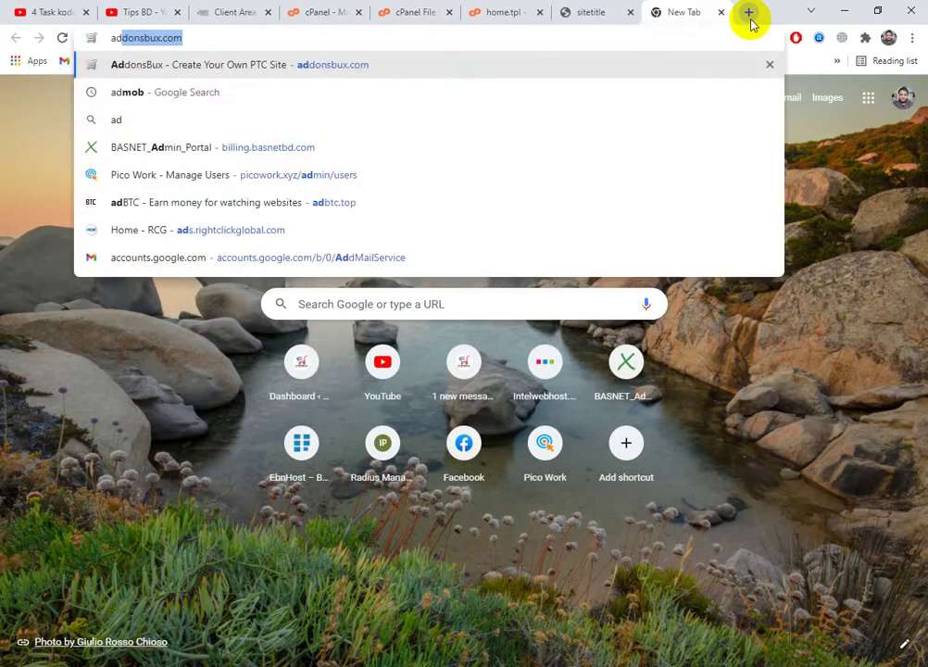
{"action": "type", "text": "se"}
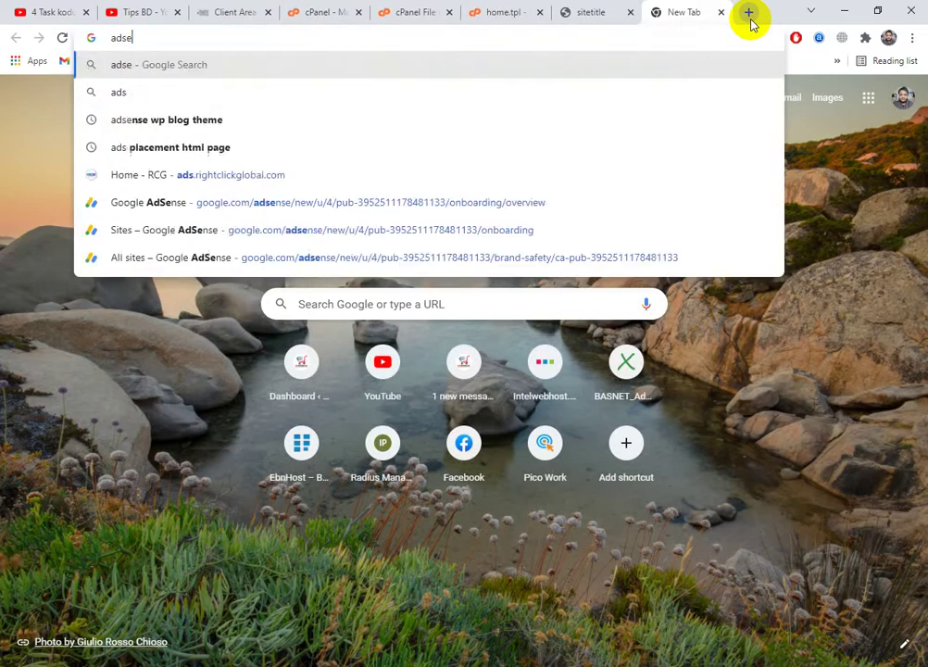
{"action": "key", "text": "BackSpace"}
{"action": "key", "text": "BackSpace"}
{"action": "key", "text": "BackSpace"}
{"action": "key", "text": "BackSpace"}
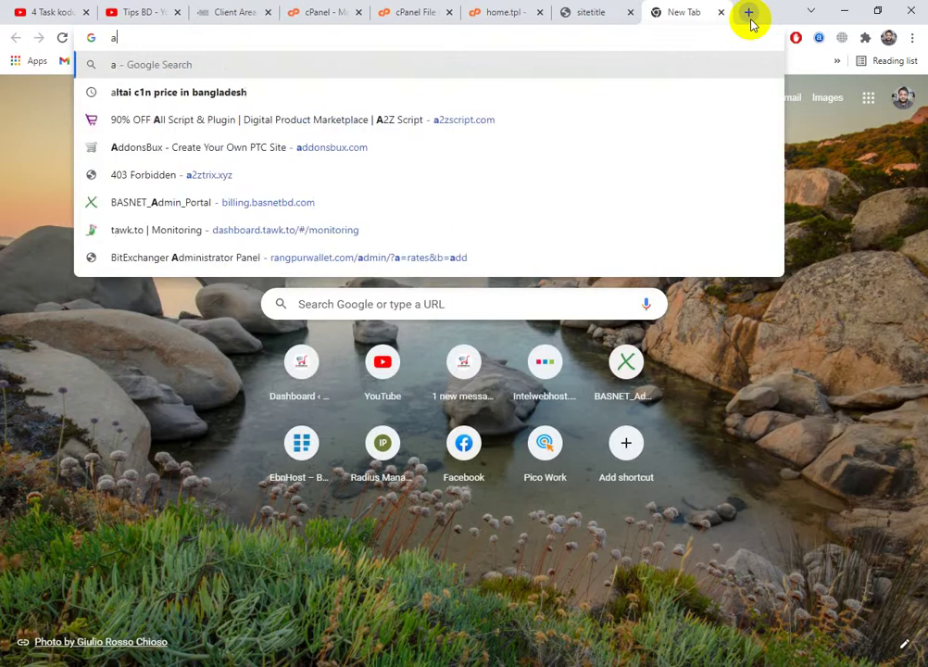
{"action": "type", "text": "a"}
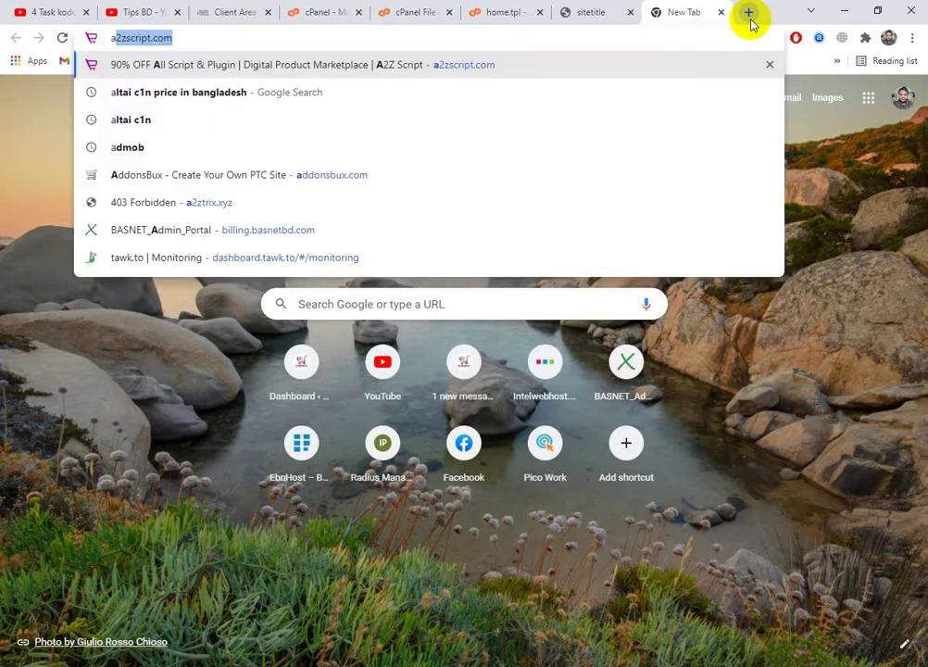
{"action": "type", "text": "-ads"}
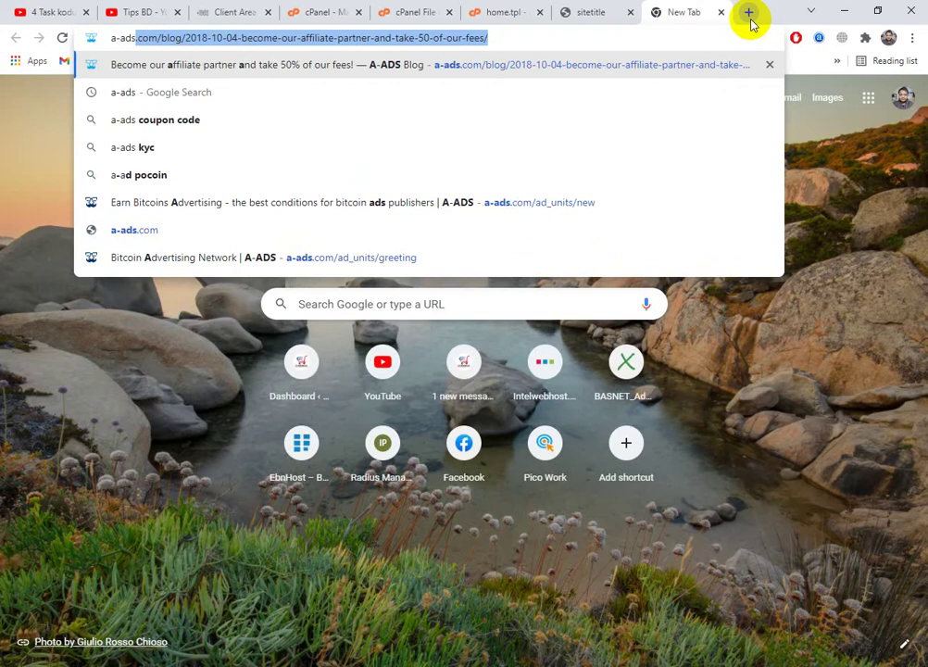
{"action": "left_click", "coordinate": [406, 209]}
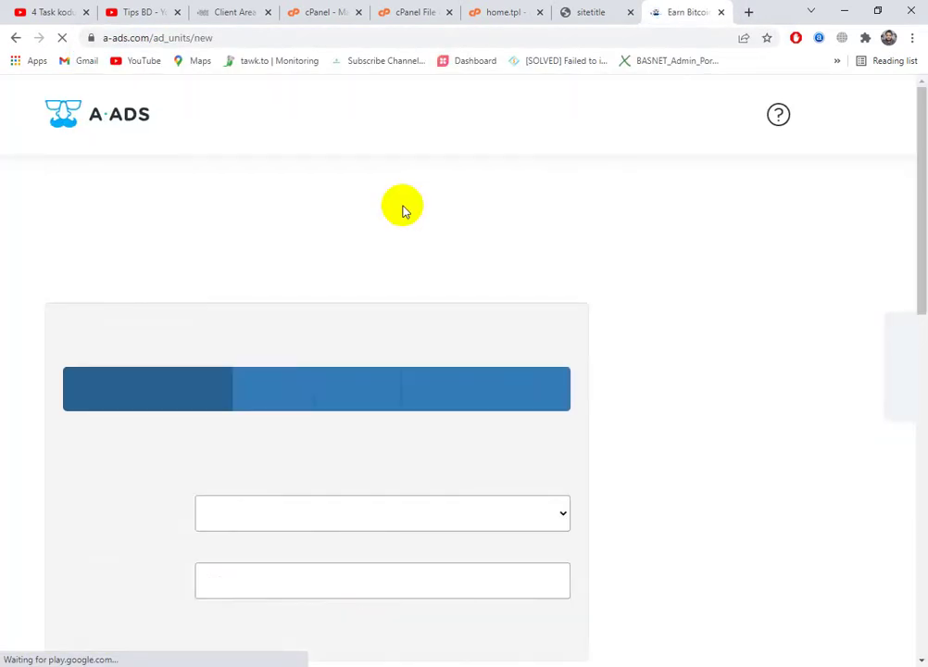
Step: Look over the A-ADS Earn and Advertise options and the ad unit form's type, size, page URL and content filter settings
{"action": "scroll", "coordinate": [408, 335], "scroll_direction": "down", "scroll_amount": 1}
{"action": "scroll", "coordinate": [383, 389], "scroll_direction": "down", "scroll_amount": 6}
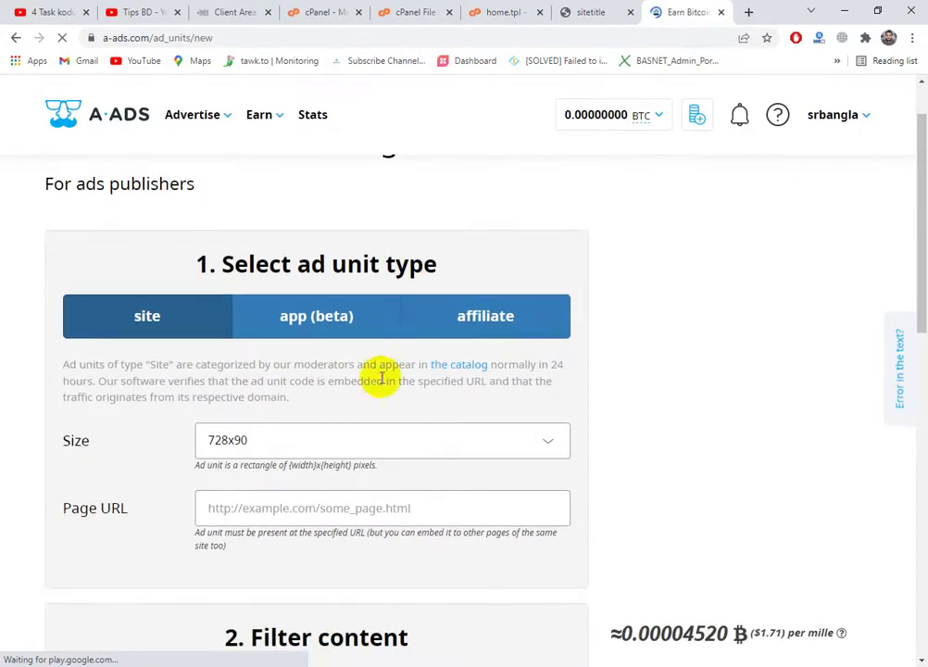
{"action": "scroll", "coordinate": [270, 407], "scroll_direction": "up", "scroll_amount": 6}
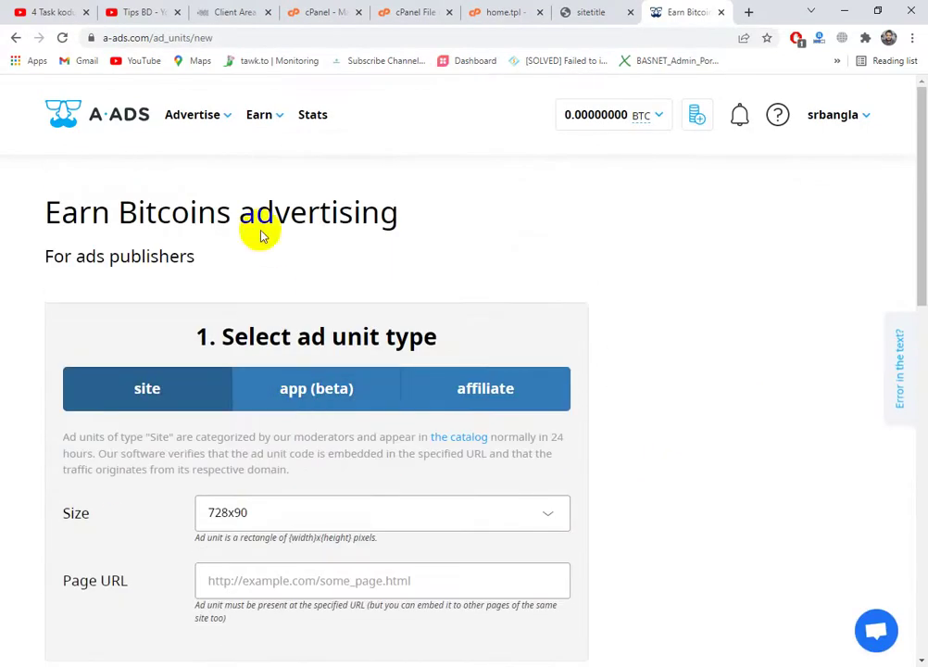
{"action": "left_click", "coordinate": [264, 116]}
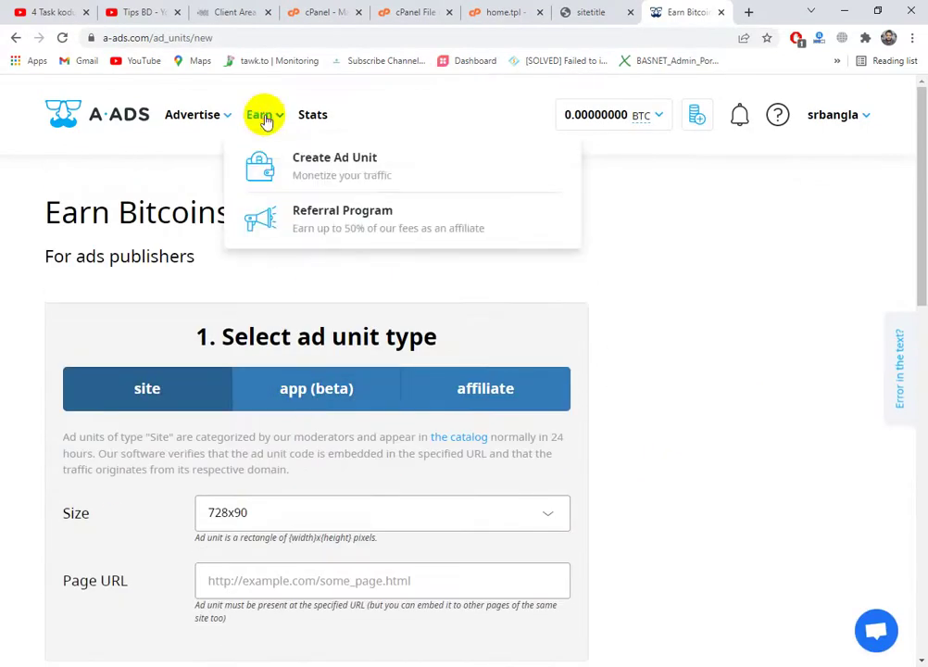
{"action": "left_click", "coordinate": [313, 181]}
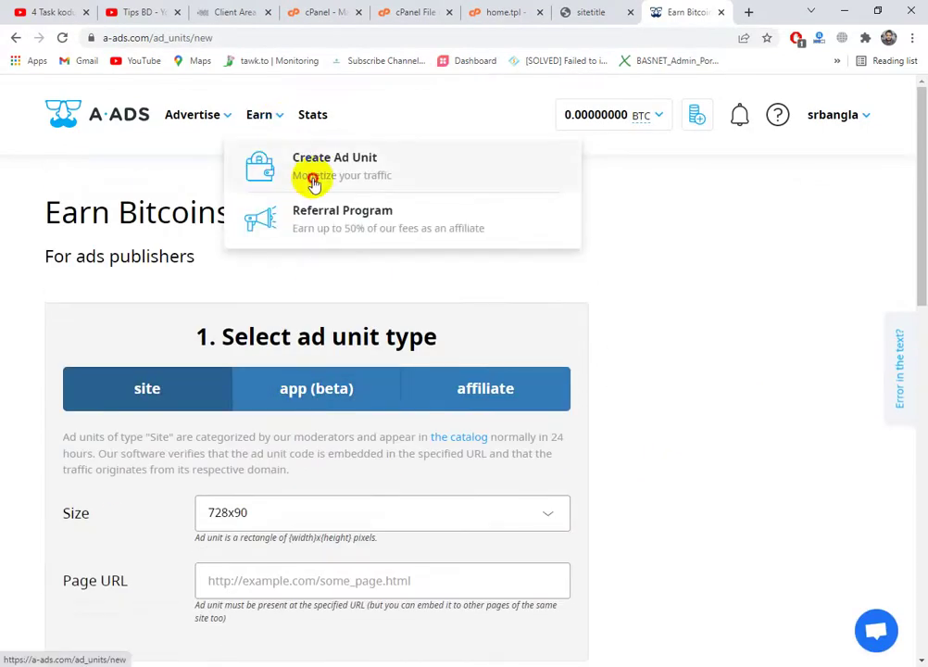
{"action": "left_click", "coordinate": [202, 120]}
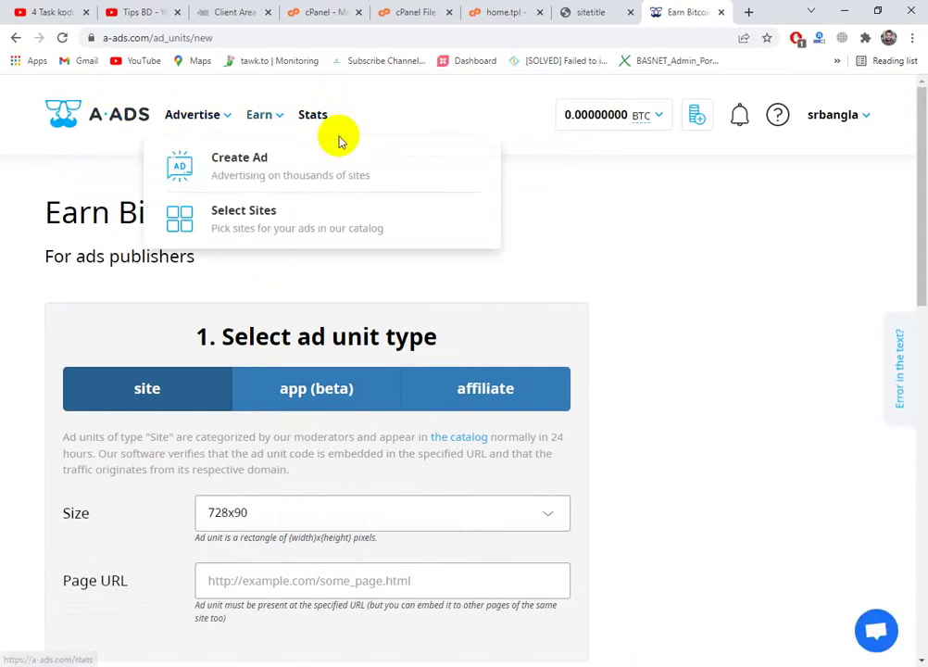
{"action": "scroll", "coordinate": [514, 323], "scroll_direction": "down", "scroll_amount": 3}
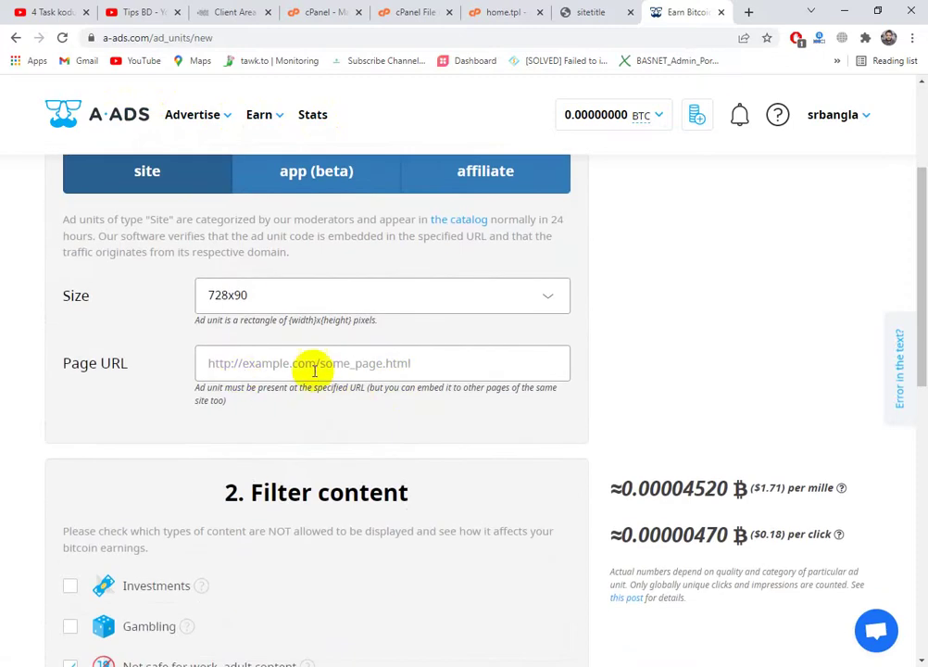
{"action": "scroll", "coordinate": [383, 383], "scroll_direction": "down", "scroll_amount": 2}
{"action": "scroll", "coordinate": [384, 375], "scroll_direction": "up", "scroll_amount": 1}
{"action": "scroll", "coordinate": [386, 369], "scroll_direction": "down", "scroll_amount": 3}
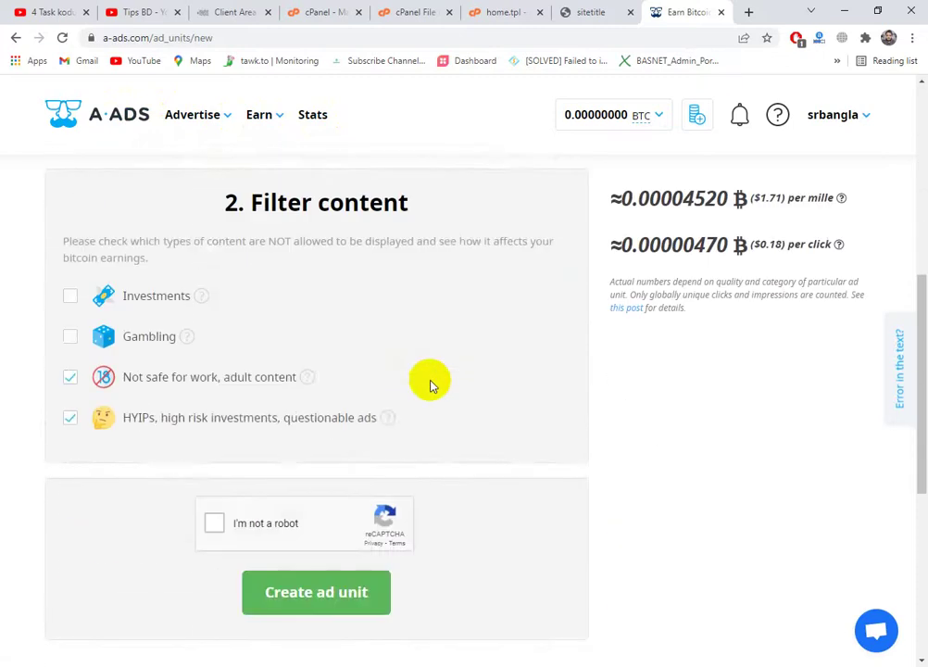
{"action": "scroll", "coordinate": [416, 389], "scroll_direction": "up", "scroll_amount": 5}
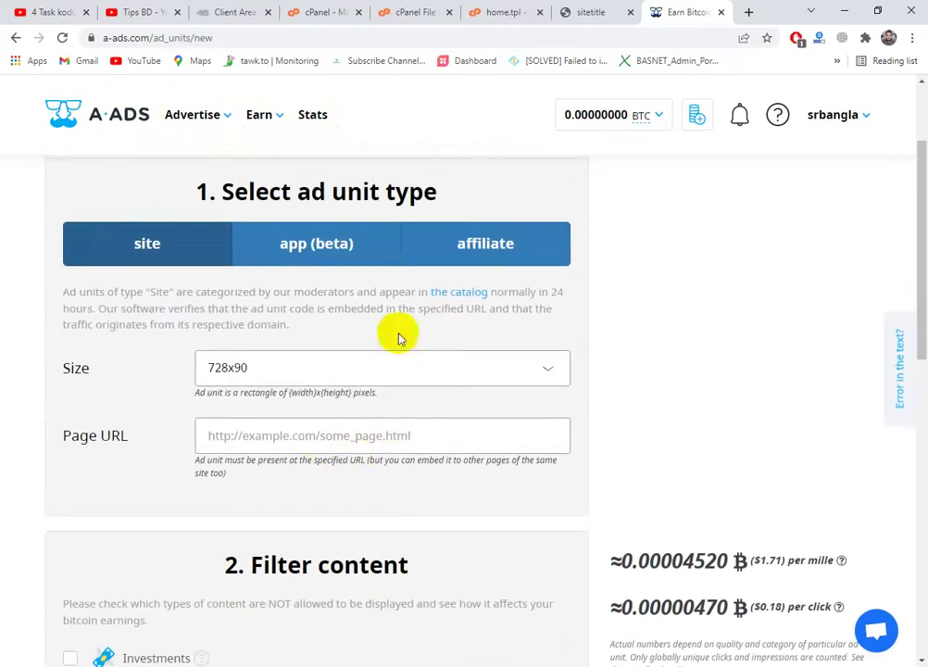
{"action": "left_click", "coordinate": [585, 11]}
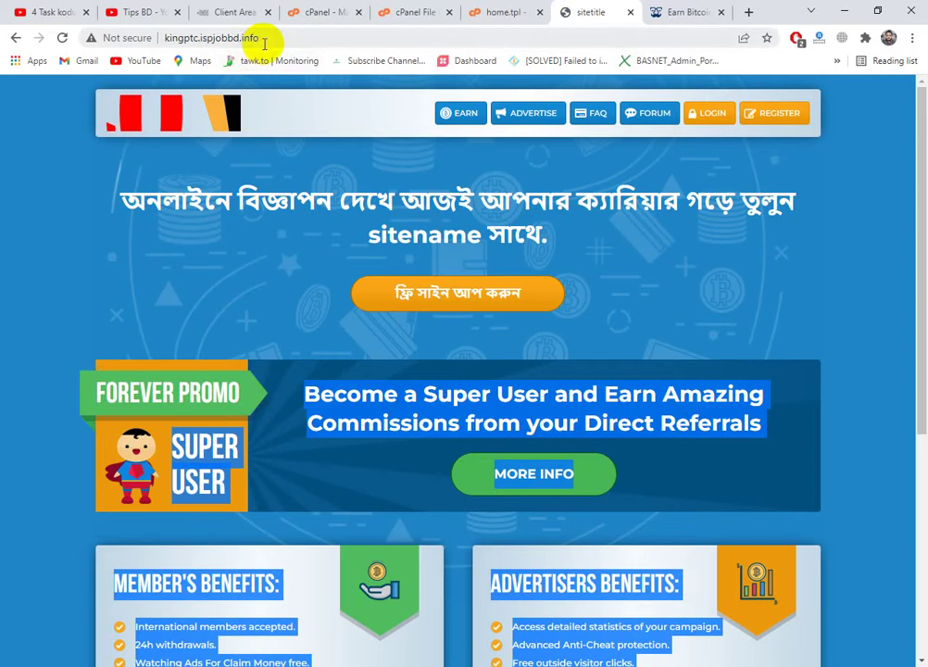
{"action": "left_click", "coordinate": [231, 37]}
{"action": "right_click", "coordinate": [171, 40]}
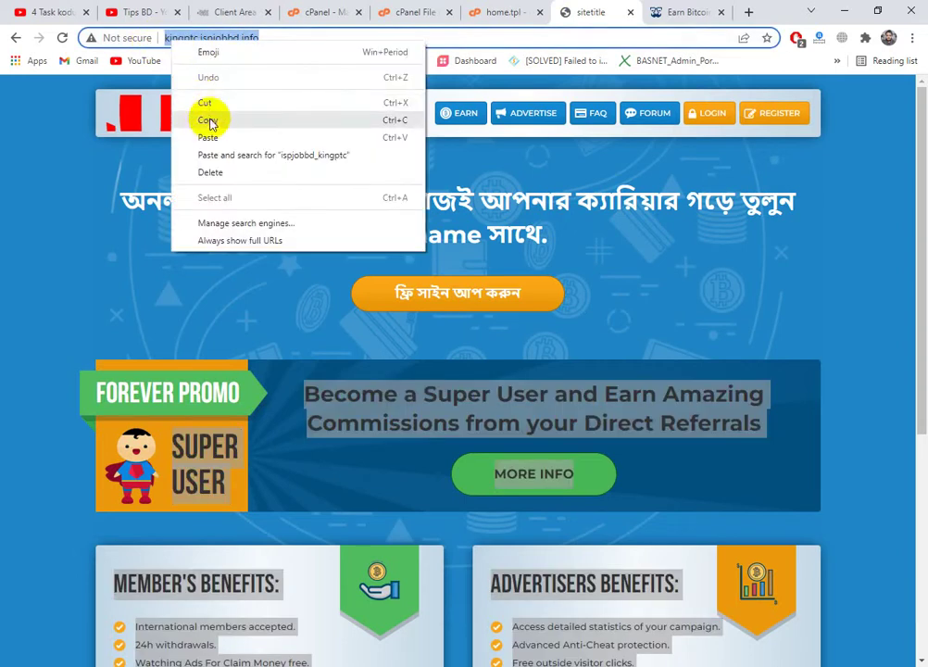
{"action": "left_click", "coordinate": [207, 120]}
{"action": "left_click", "coordinate": [664, 11]}
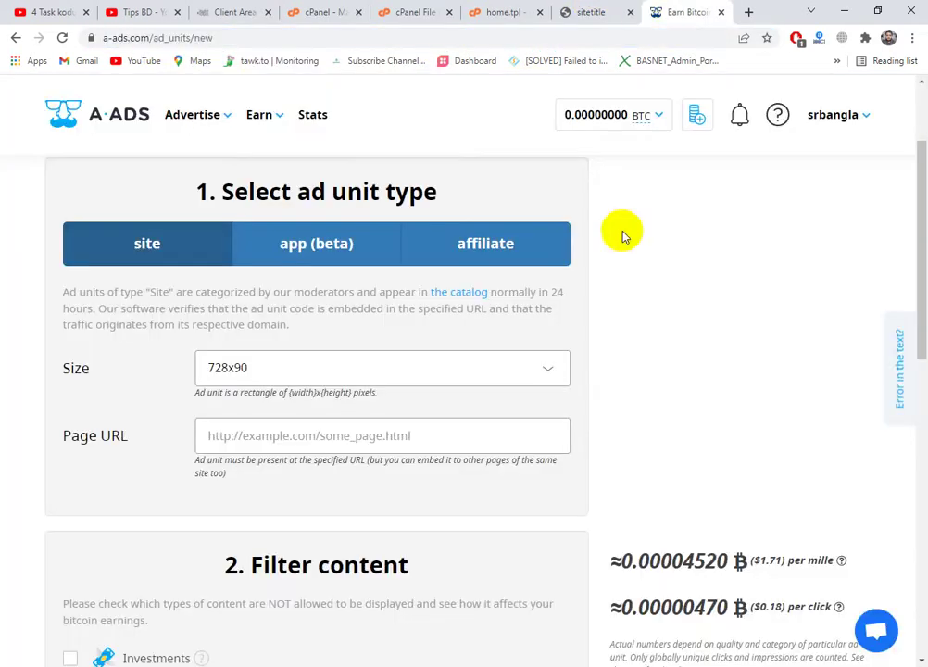
{"action": "right_click", "coordinate": [252, 441]}
{"action": "left_click", "coordinate": [285, 294]}
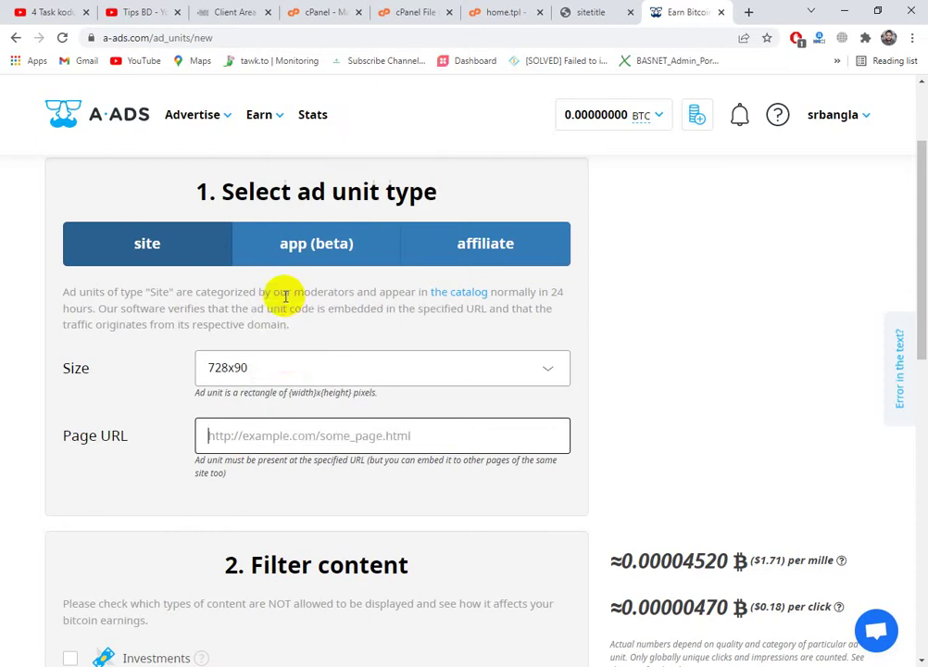
{"action": "left_click", "coordinate": [288, 368]}
{"action": "left_click", "coordinate": [289, 369]}
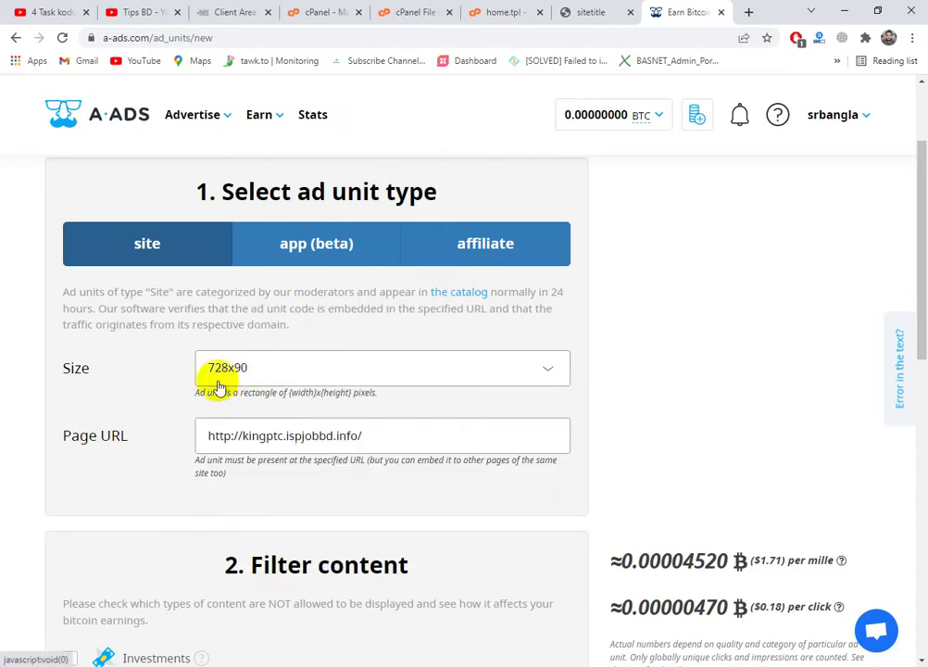
Step: Complete the reCAPTCHA check and create the ad unit, keeping the adult content and HYIP filters enabled
{"action": "scroll", "coordinate": [436, 416], "scroll_direction": "down", "scroll_amount": 2}
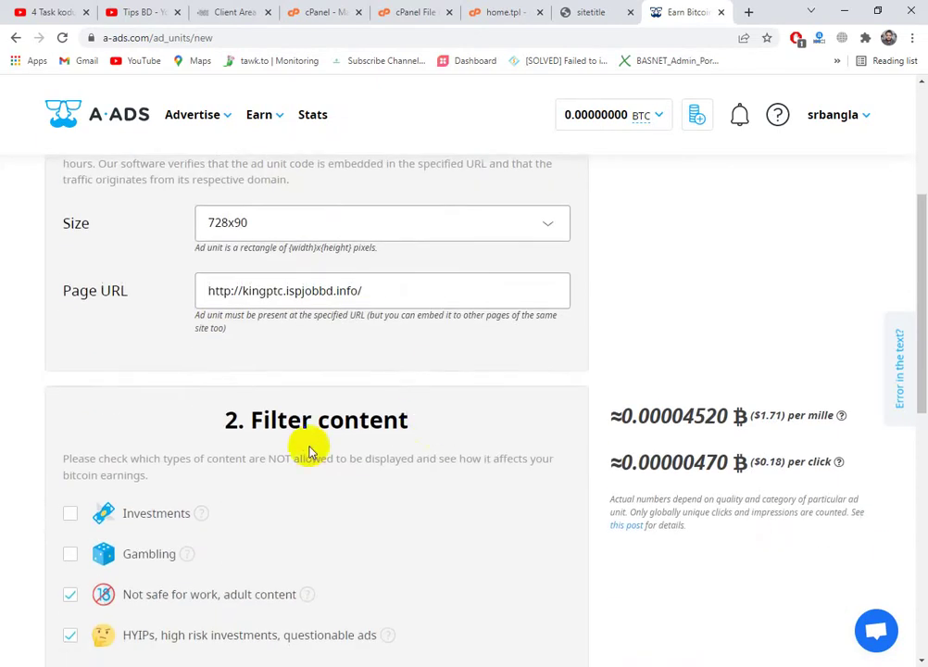
{"action": "scroll", "coordinate": [307, 454], "scroll_direction": "down", "scroll_amount": 1}
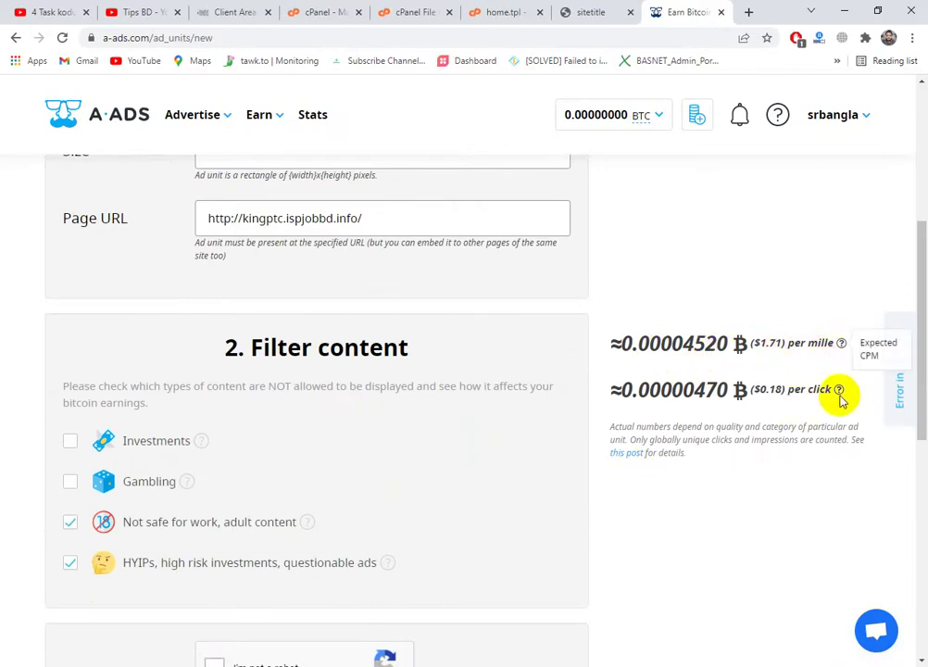
{"action": "mouse_move", "coordinate": [842, 389]}
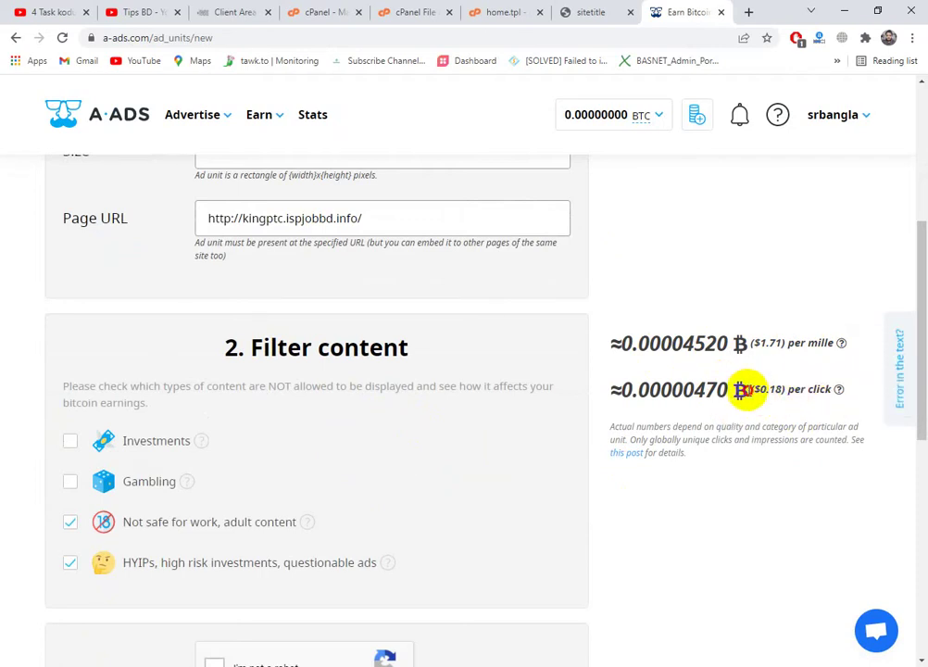
{"action": "left_click_drag", "start_coordinate": [747, 389], "coordinate": [785, 389]}
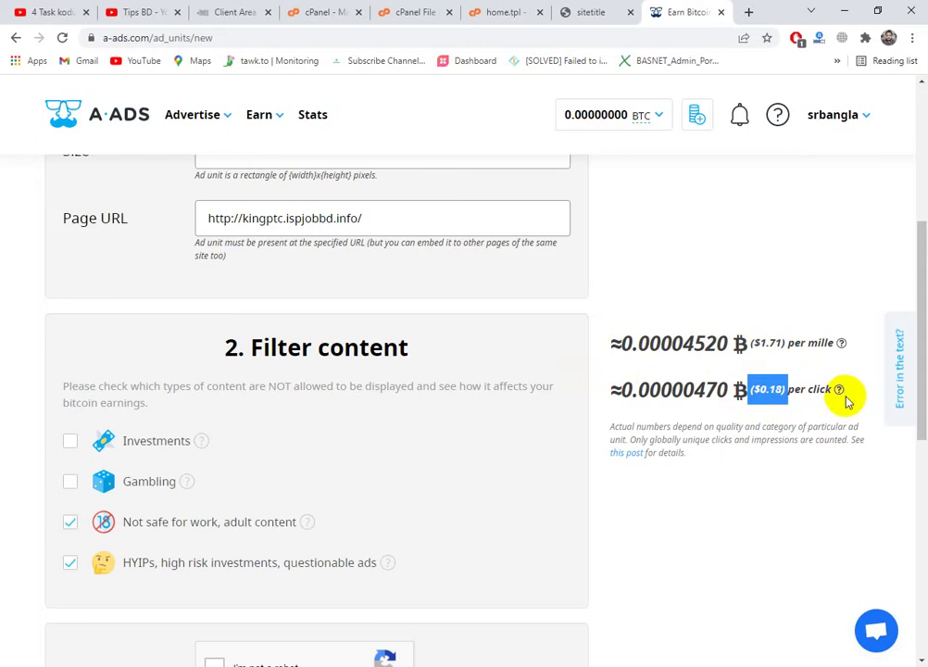
{"action": "scroll", "coordinate": [747, 428], "scroll_direction": "down", "scroll_amount": 2}
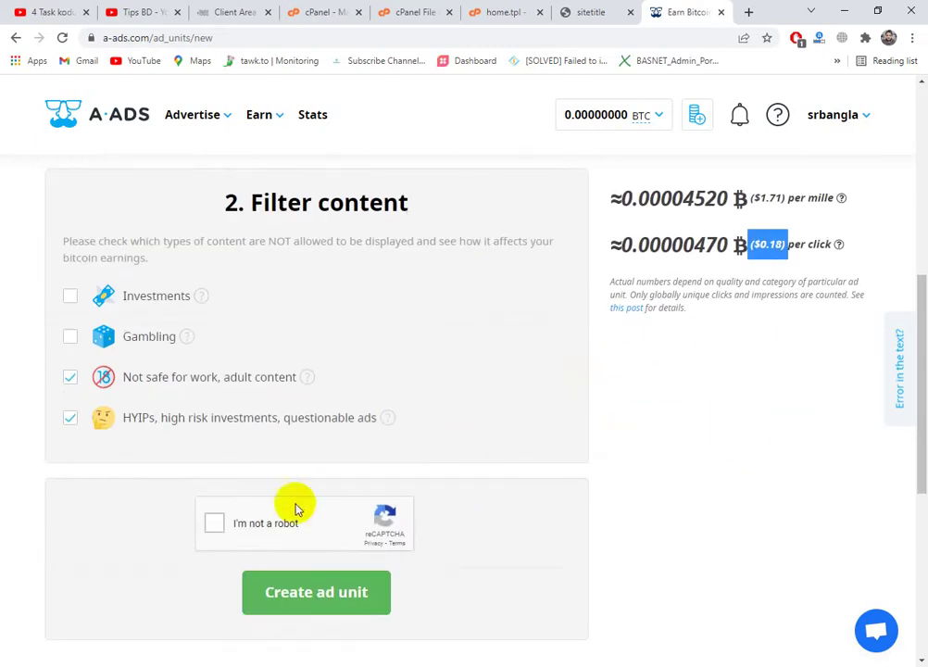
{"action": "scroll", "coordinate": [214, 444], "scroll_direction": "down", "scroll_amount": 1}
{"action": "scroll", "coordinate": [311, 460], "scroll_direction": "up", "scroll_amount": 5}
{"action": "scroll", "coordinate": [231, 491], "scroll_direction": "down", "scroll_amount": 3}
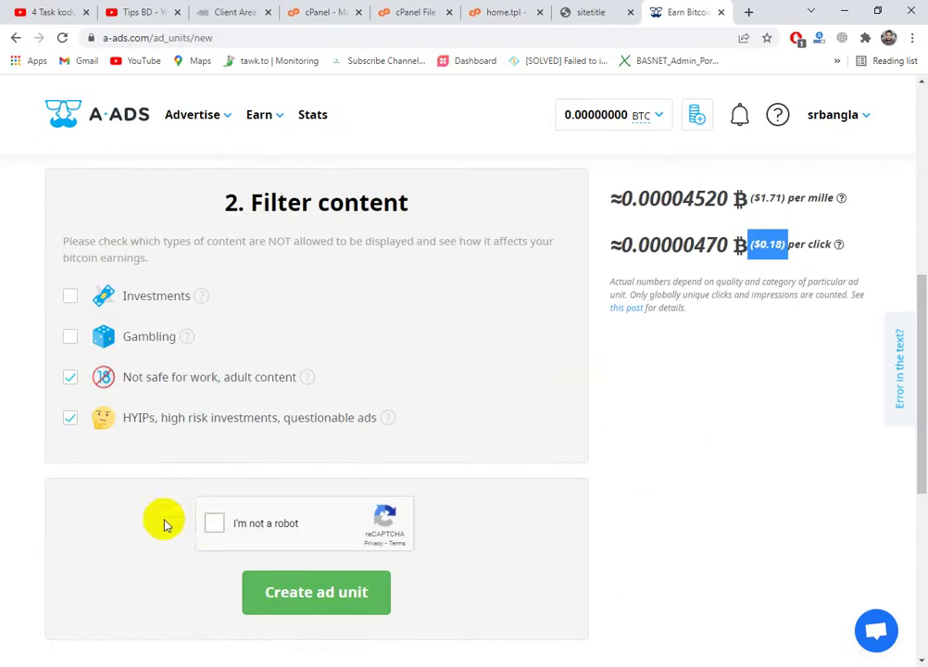
{"action": "left_click", "coordinate": [212, 526]}
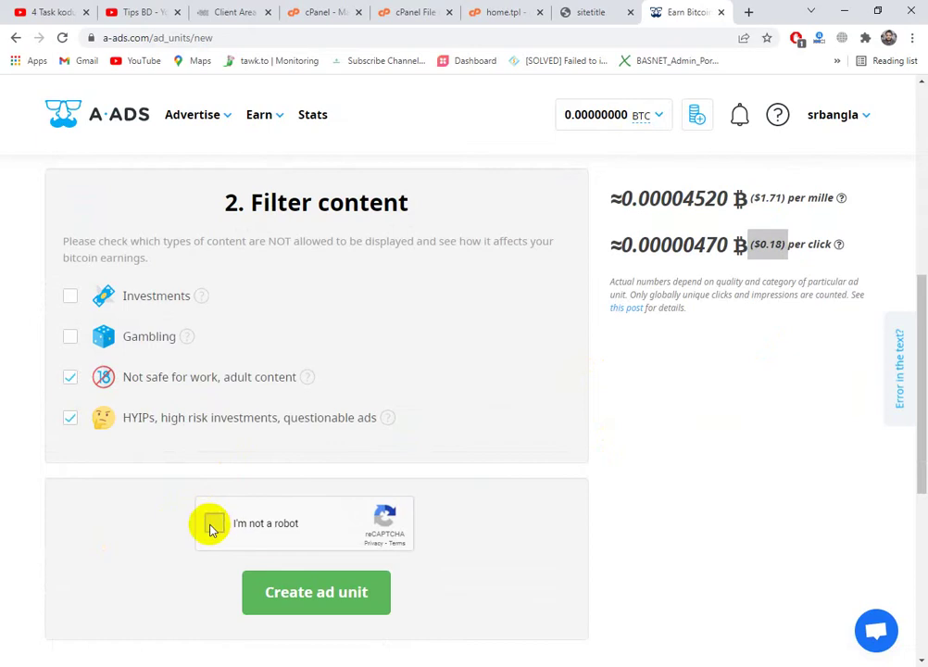
{"action": "left_click", "coordinate": [299, 604]}
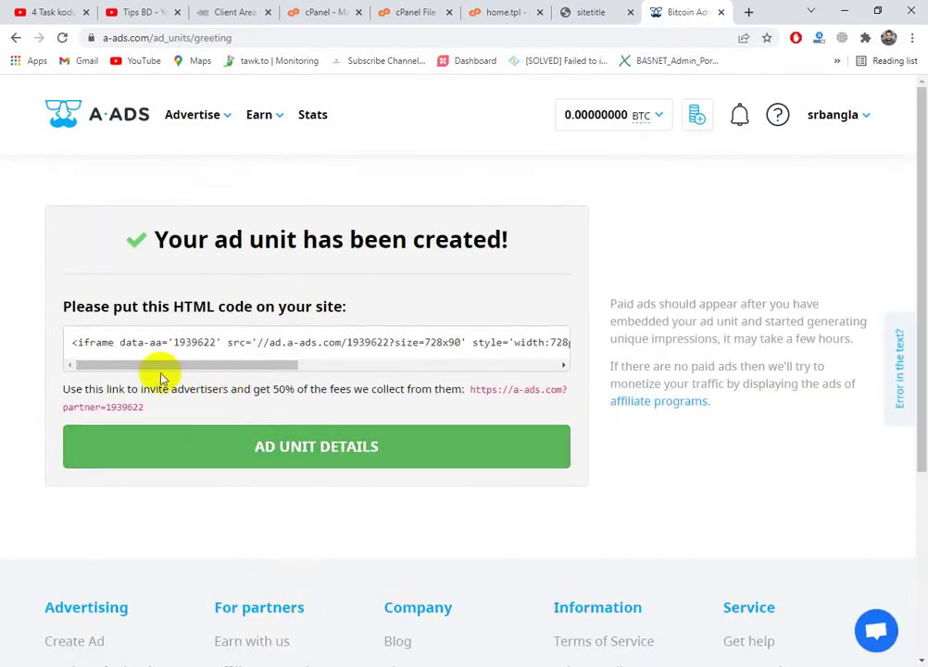
Step: Copy the complete HTML iframe code of the new A-ADS ad unit
{"action": "left_click_drag", "start_coordinate": [66, 344], "coordinate": [566, 341]}
{"action": "left_click_drag", "start_coordinate": [568, 344], "coordinate": [557, 340]}
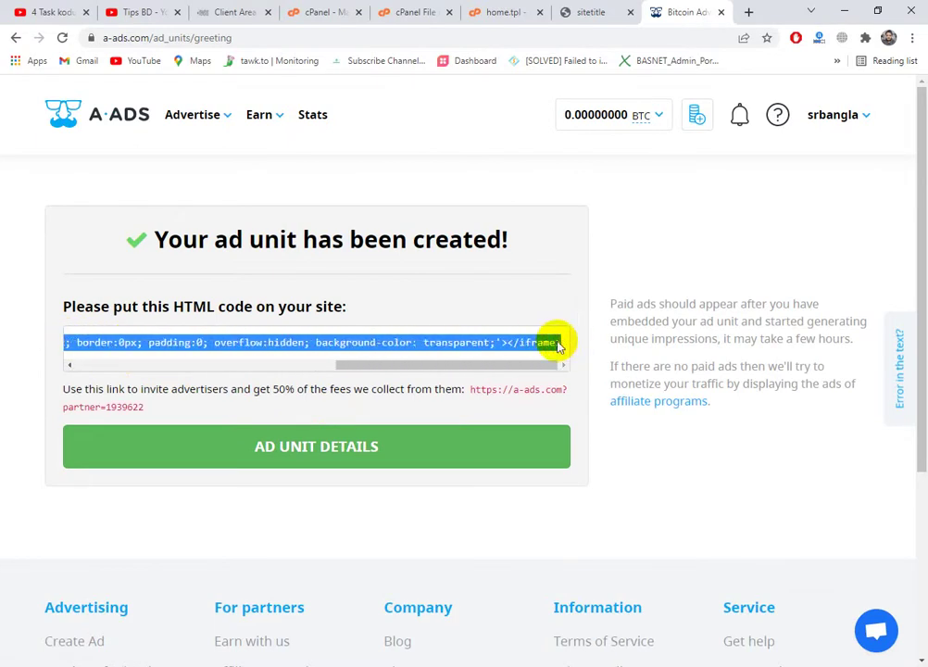
{"action": "right_click", "coordinate": [411, 344]}
{"action": "left_click", "coordinate": [447, 356]}
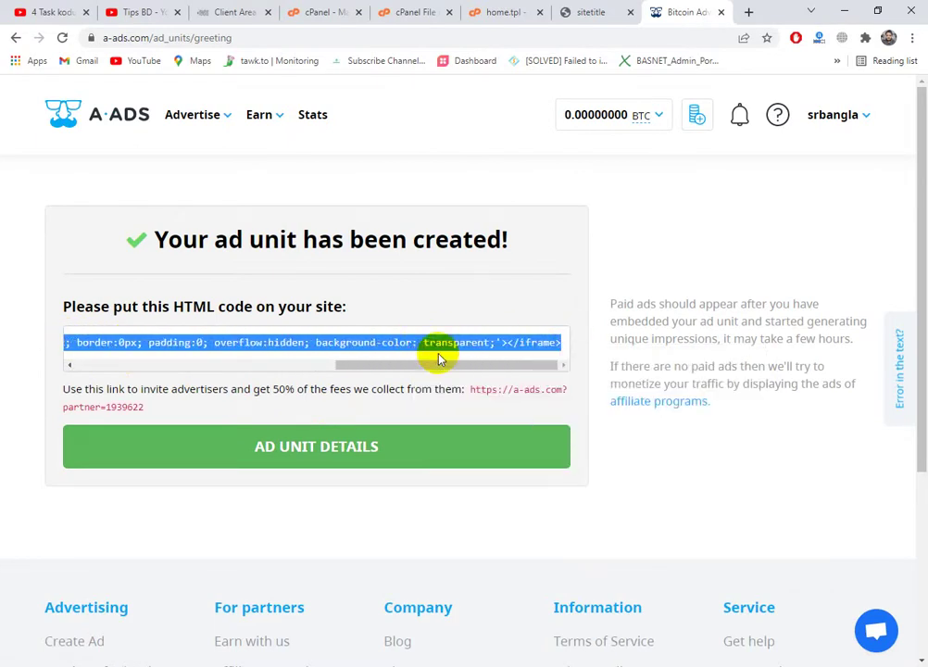
Step: Paste the ad iframe code into home.tpl on line 17, above the becomeContainer div, and save the file
{"action": "left_click", "coordinate": [497, 9]}
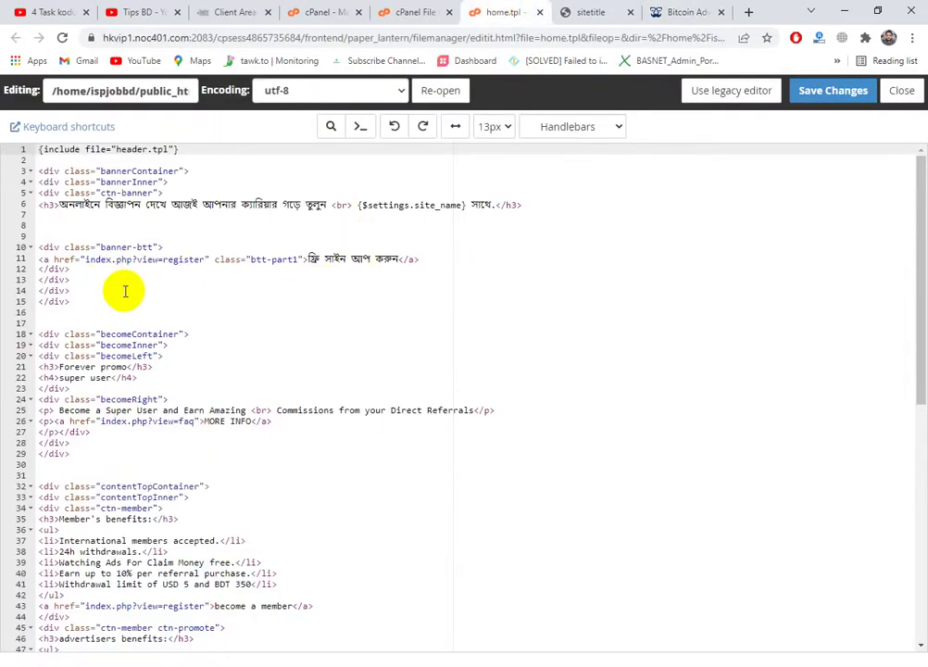
{"action": "left_click", "coordinate": [42, 319]}
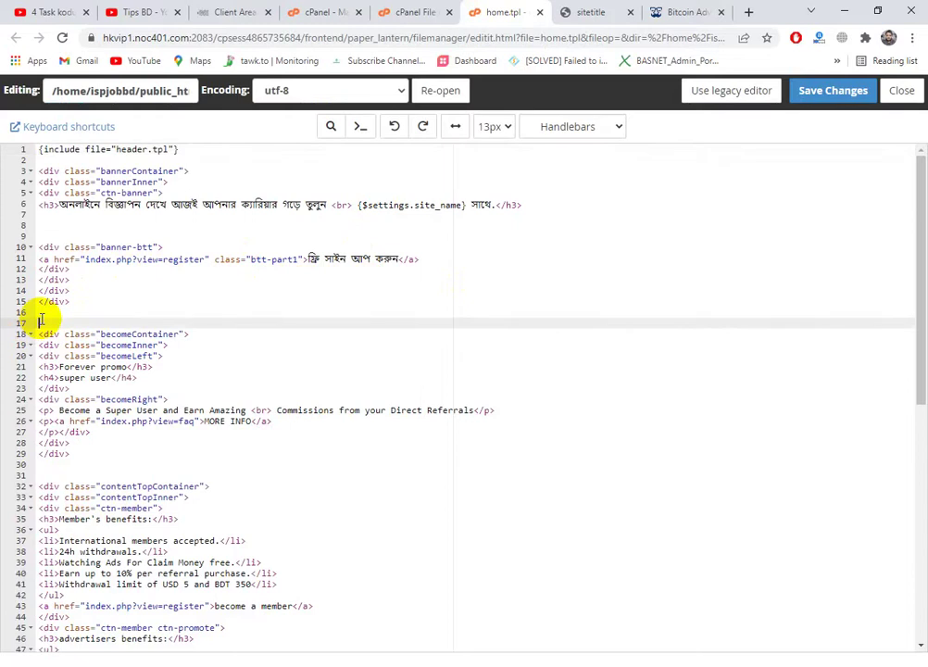
{"action": "key", "text": "ctrl+v"}
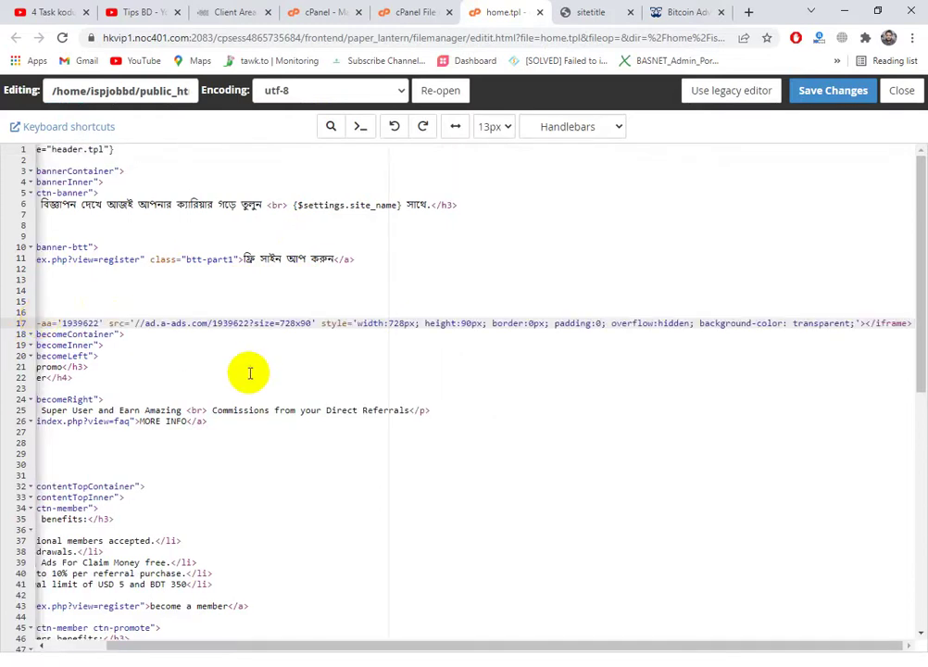
{"action": "key", "text": "Return"}
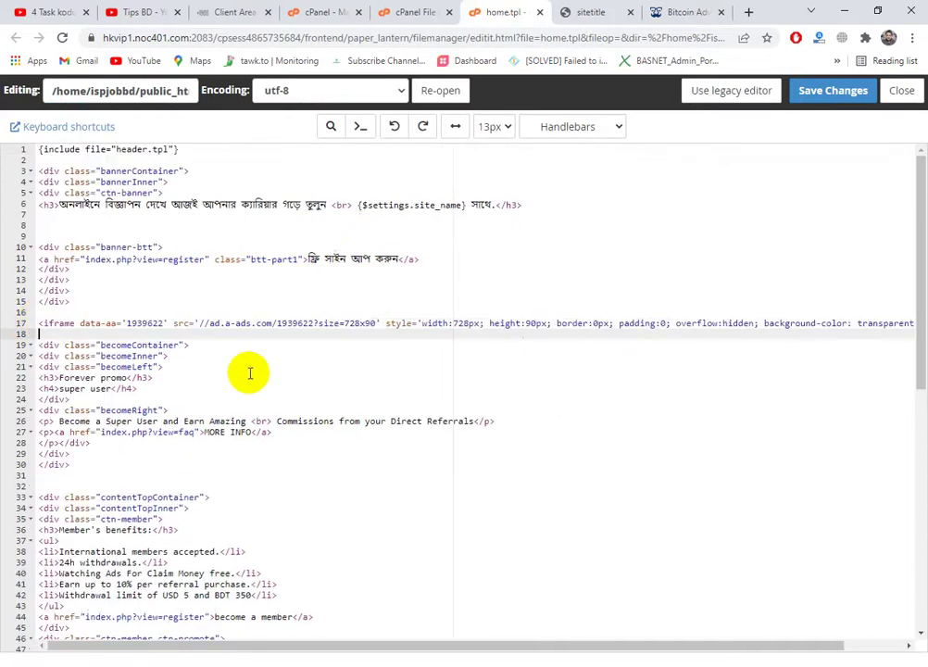
{"action": "left_click", "coordinate": [829, 91]}
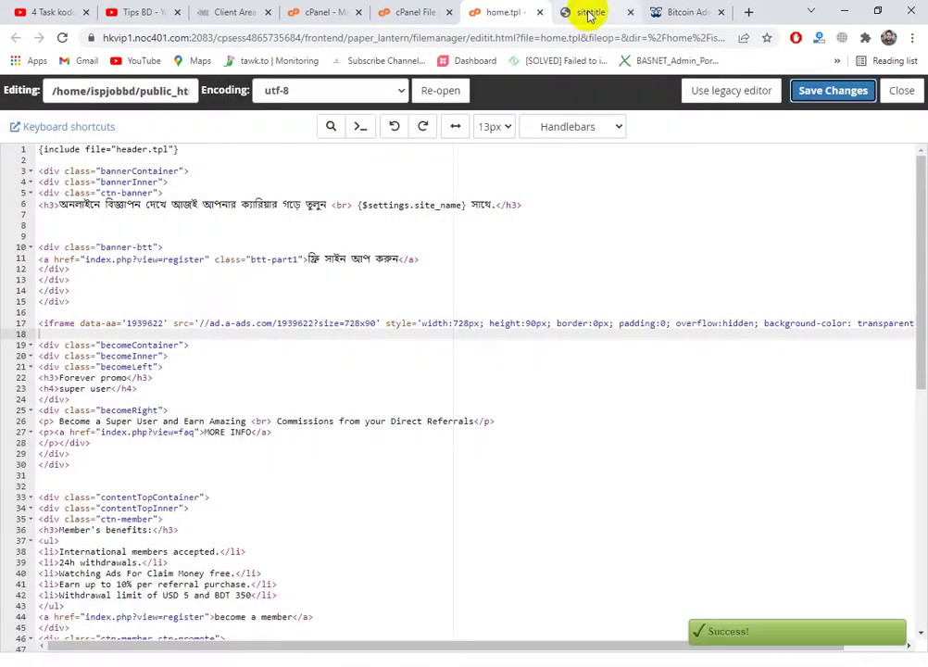
Step: Reload the kingptc.ispjobbd.info home page and set AdBlock to always pause on this site
{"action": "left_click", "coordinate": [588, 14]}
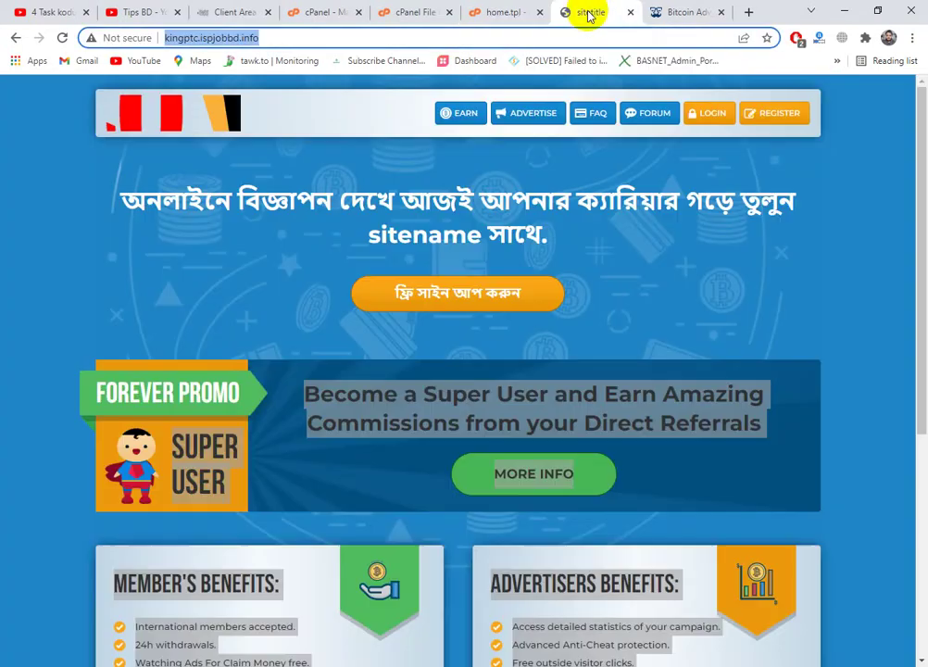
{"action": "left_click", "coordinate": [60, 39]}
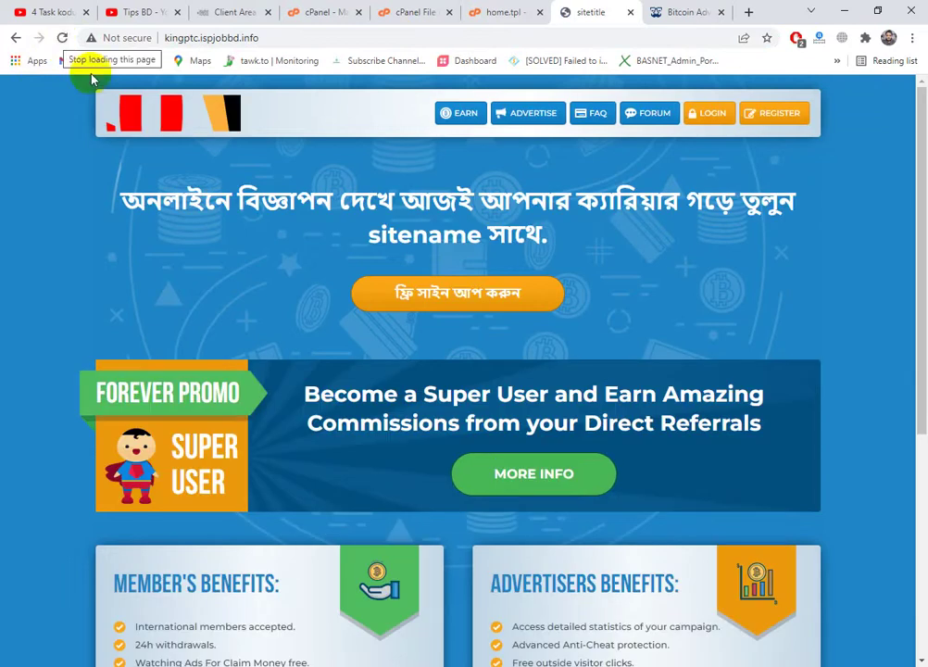
{"action": "left_click", "coordinate": [797, 39]}
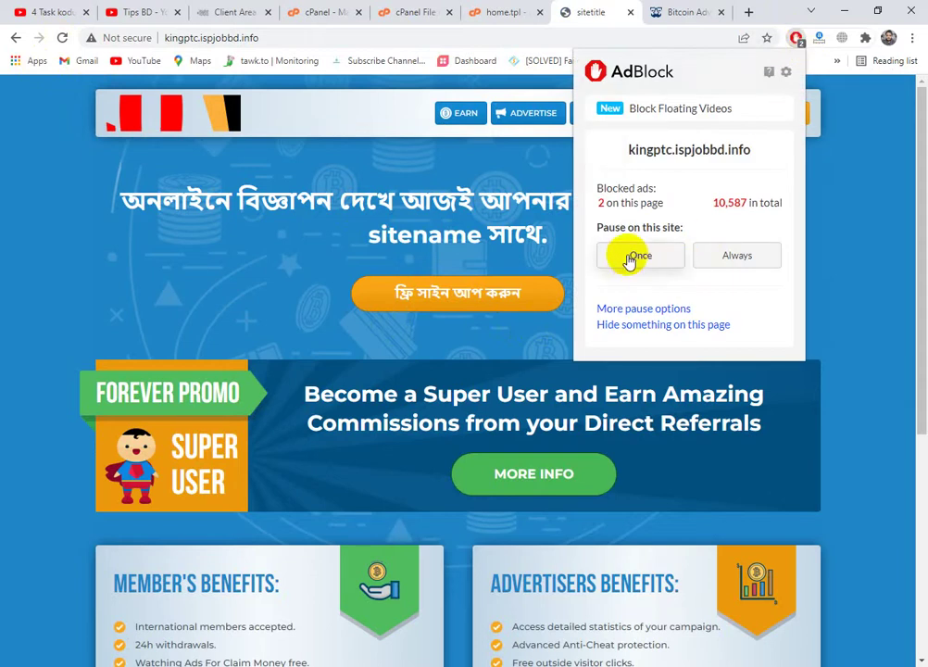
{"action": "left_click", "coordinate": [714, 258]}
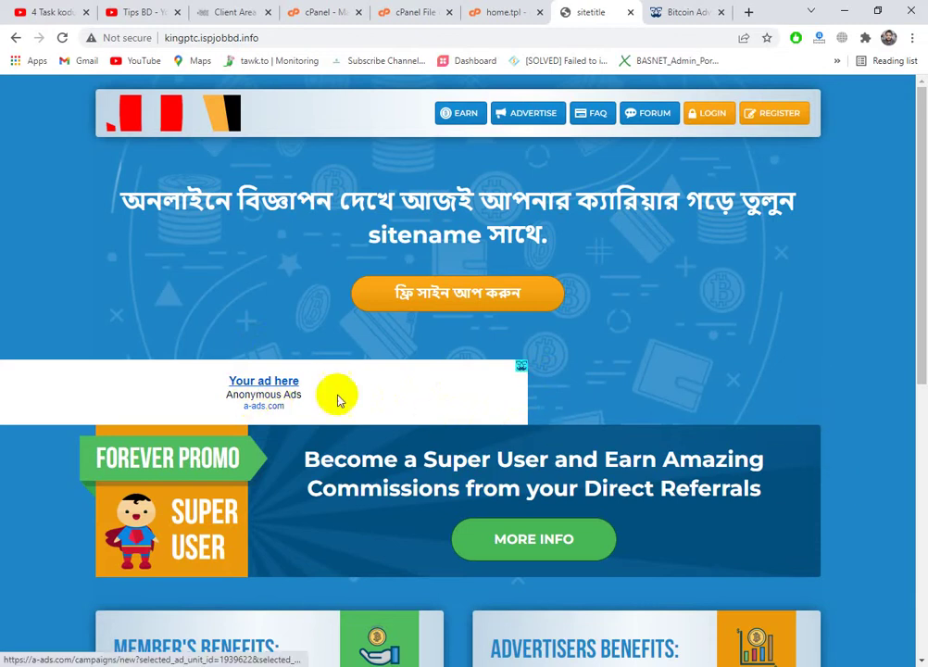
Step: Insert <center></center> tags directly in front of the ad iframe code on line 17 of home.tpl
{"action": "left_click", "coordinate": [478, 9]}
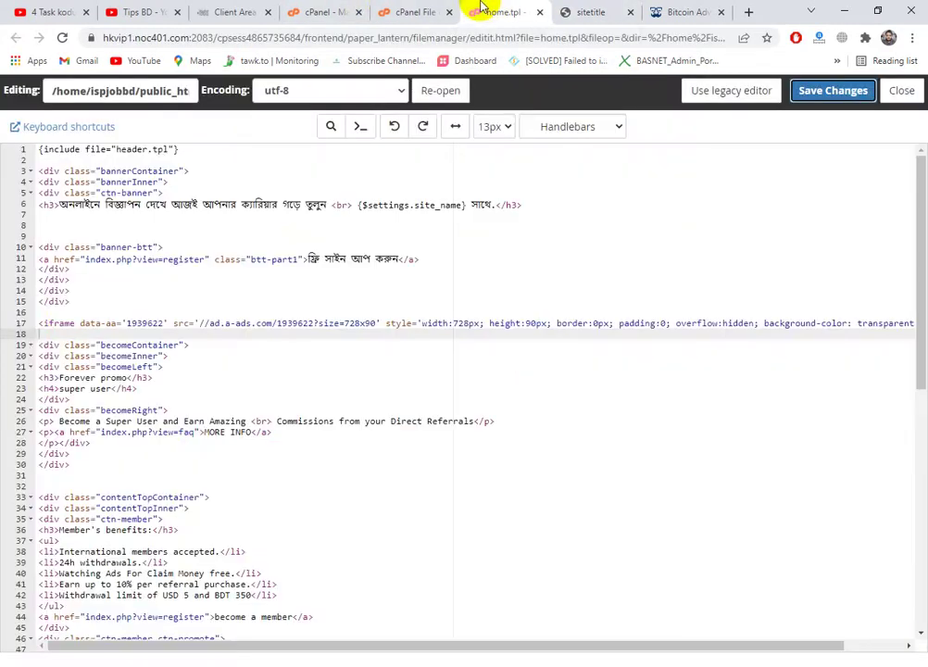
{"action": "left_click", "coordinate": [40, 321]}
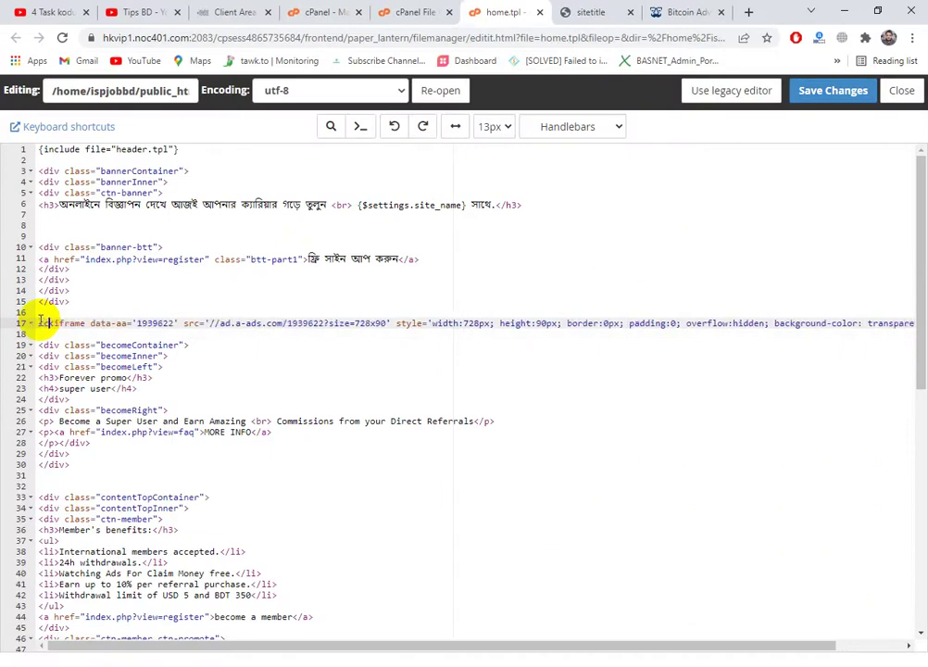
{"action": "type", "text": "<center"}
{"action": "type", "text": "r"}
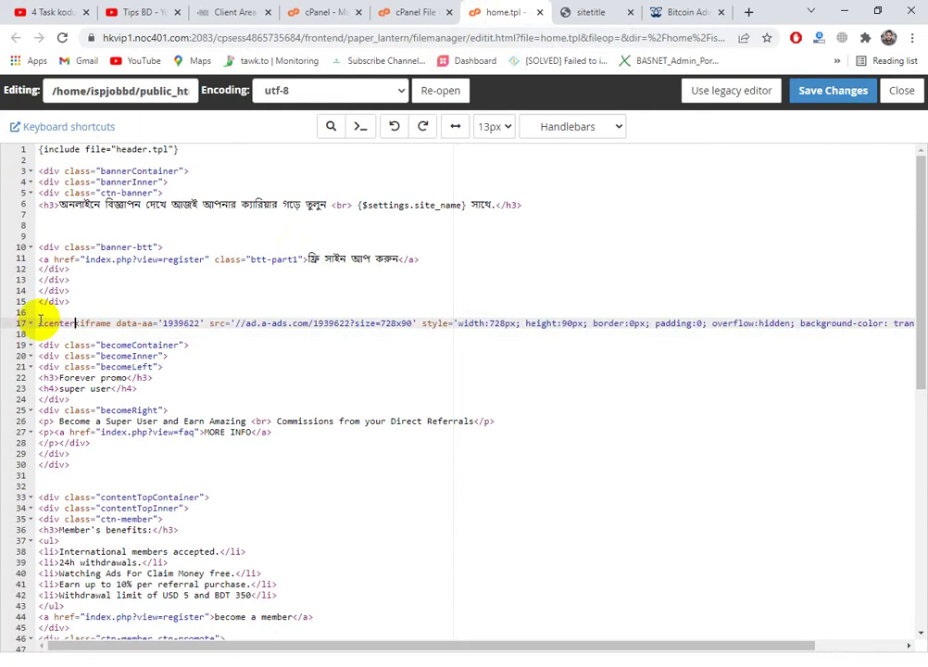
{"action": "type", "text": "></center>"}
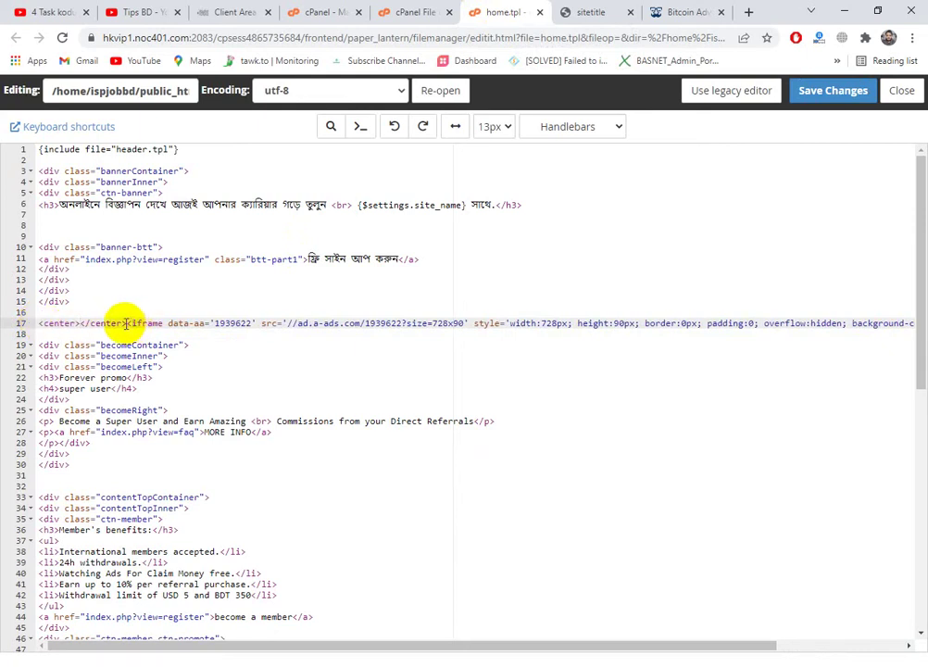
Step: Move the ad iframe code between the center tags, save home.tpl and return to the kingptc home page
{"action": "left_click_drag", "start_coordinate": [126, 323], "coordinate": [923, 326]}
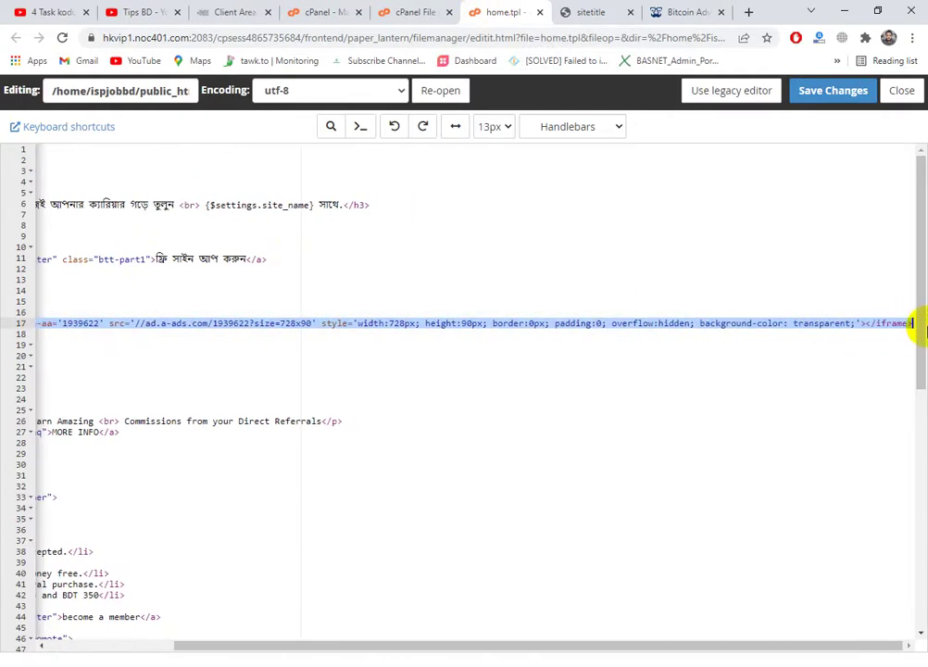
{"action": "right_click", "coordinate": [741, 317]}
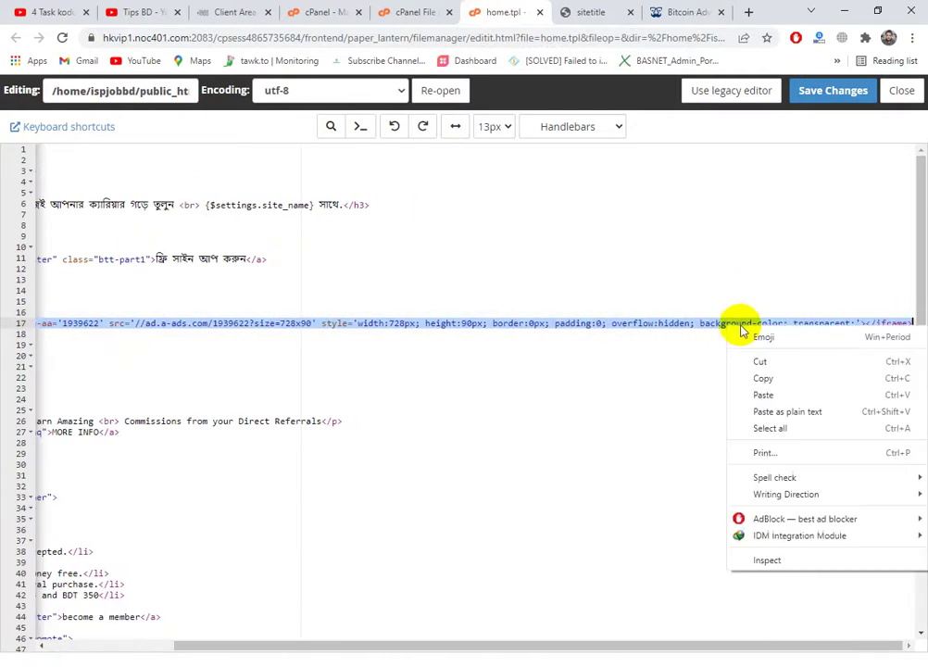
{"action": "left_click", "coordinate": [760, 365]}
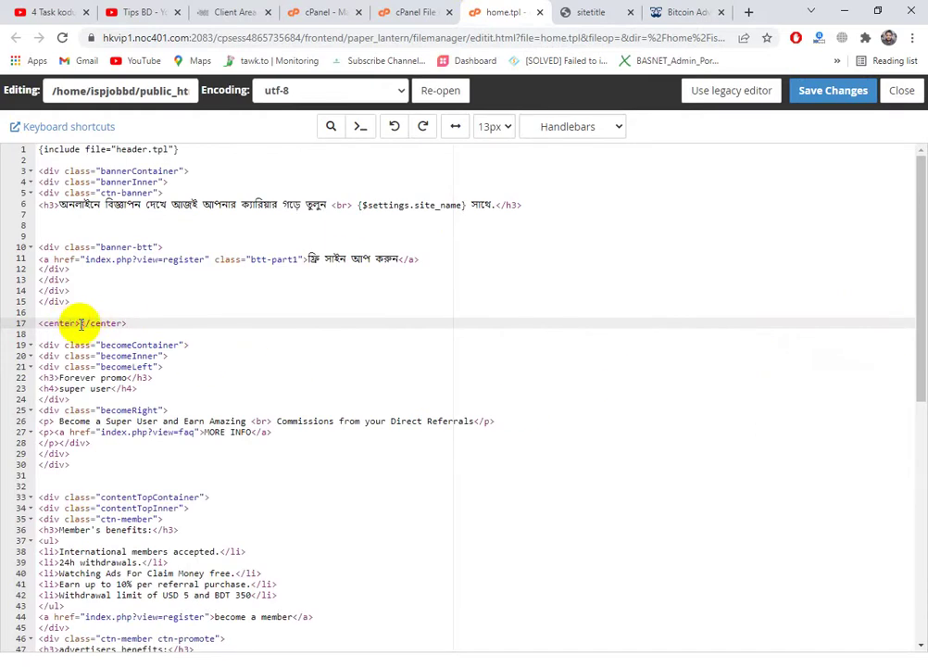
{"action": "key", "text": "ctrl+v"}
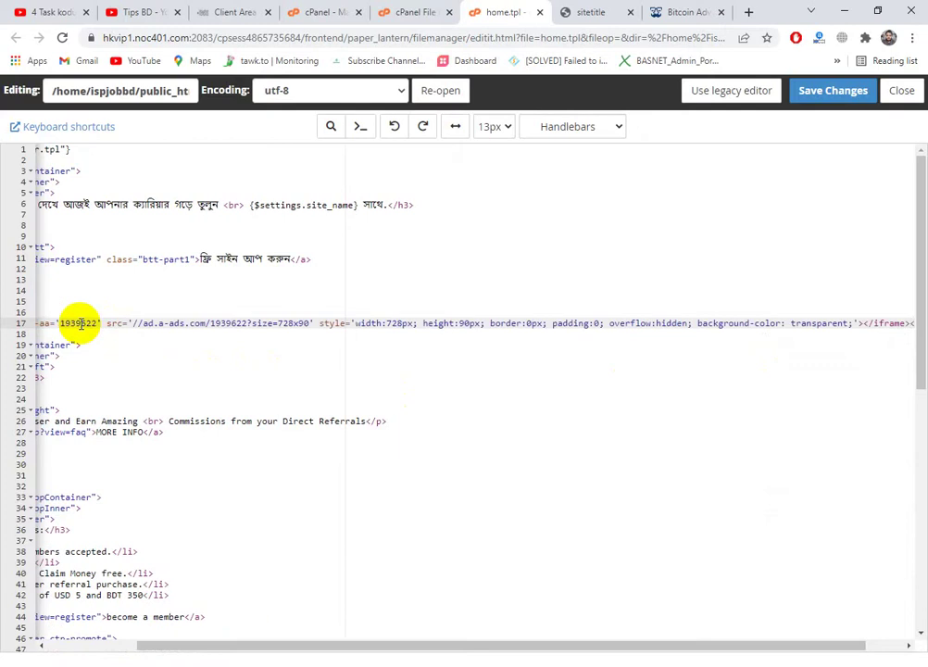
{"action": "left_click", "coordinate": [823, 89]}
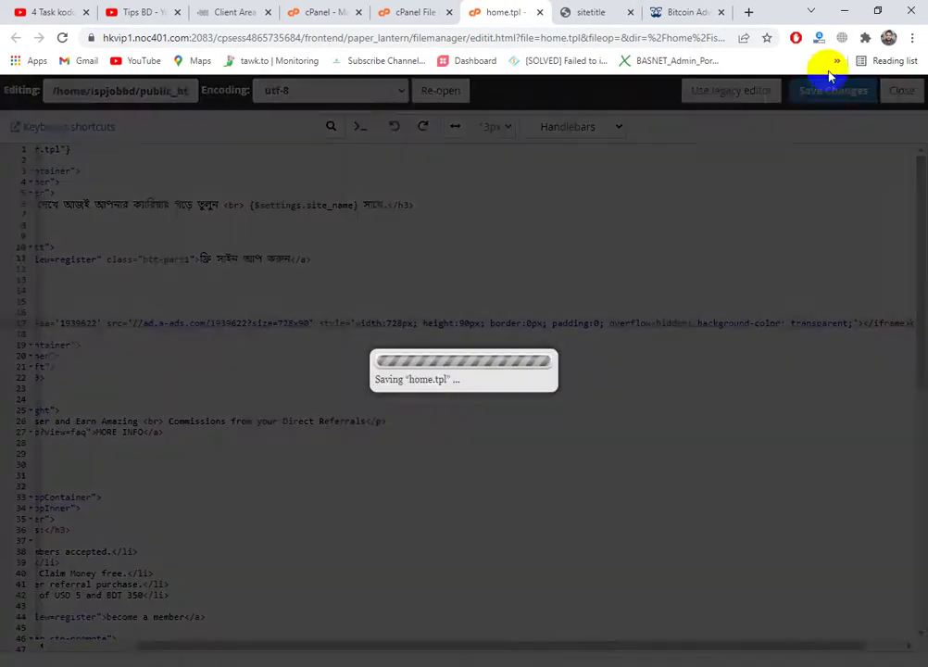
{"action": "left_click", "coordinate": [611, 12]}
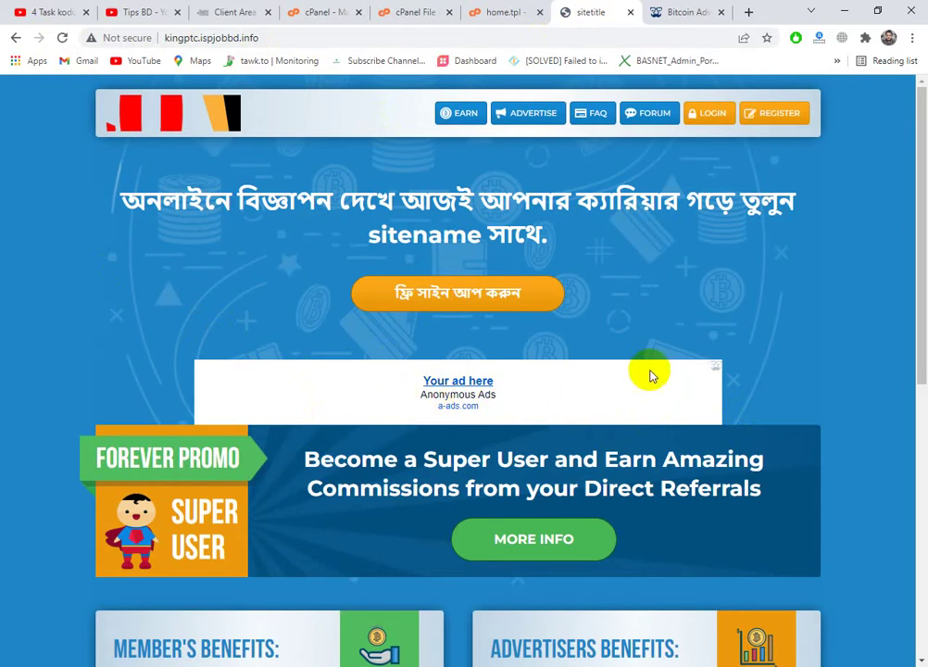
Step: Examine how the centered ad banner sits among the sections of the kingptc home page
{"action": "scroll", "coordinate": [677, 393], "scroll_direction": "down", "scroll_amount": 3}
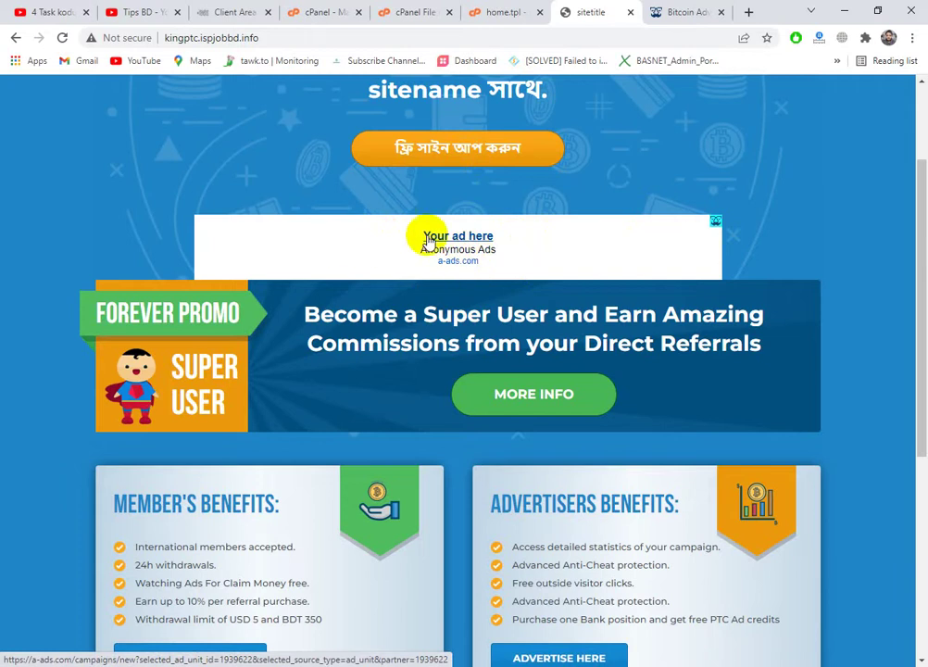
{"action": "scroll", "coordinate": [434, 253], "scroll_direction": "down", "scroll_amount": 1}
{"action": "scroll", "coordinate": [543, 325], "scroll_direction": "up", "scroll_amount": 2}
{"action": "scroll", "coordinate": [542, 331], "scroll_direction": "down", "scroll_amount": 3}
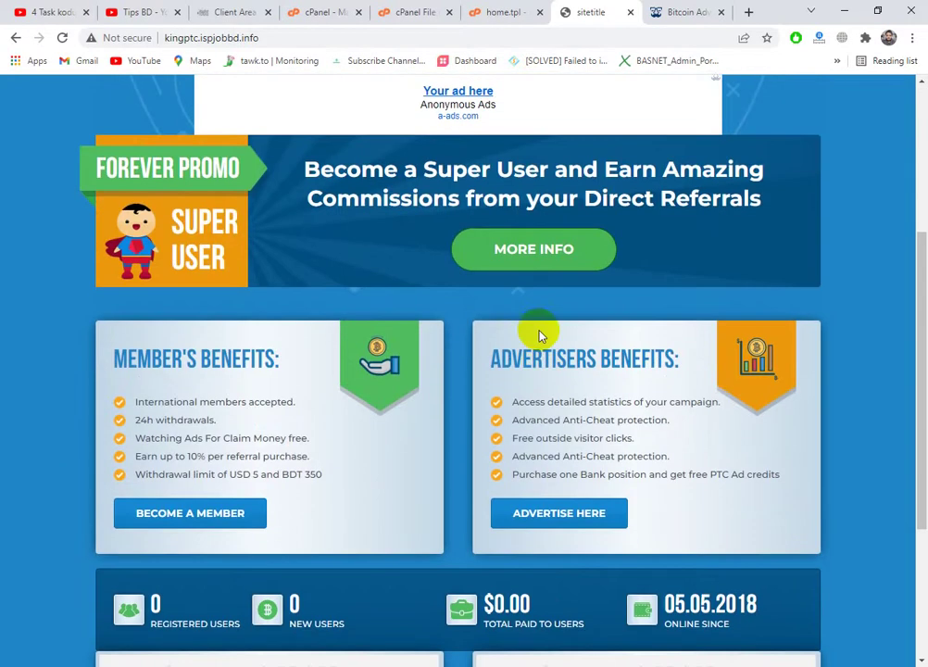
{"action": "scroll", "coordinate": [520, 364], "scroll_direction": "up", "scroll_amount": 1}
{"action": "scroll", "coordinate": [519, 367], "scroll_direction": "up", "scroll_amount": 2}
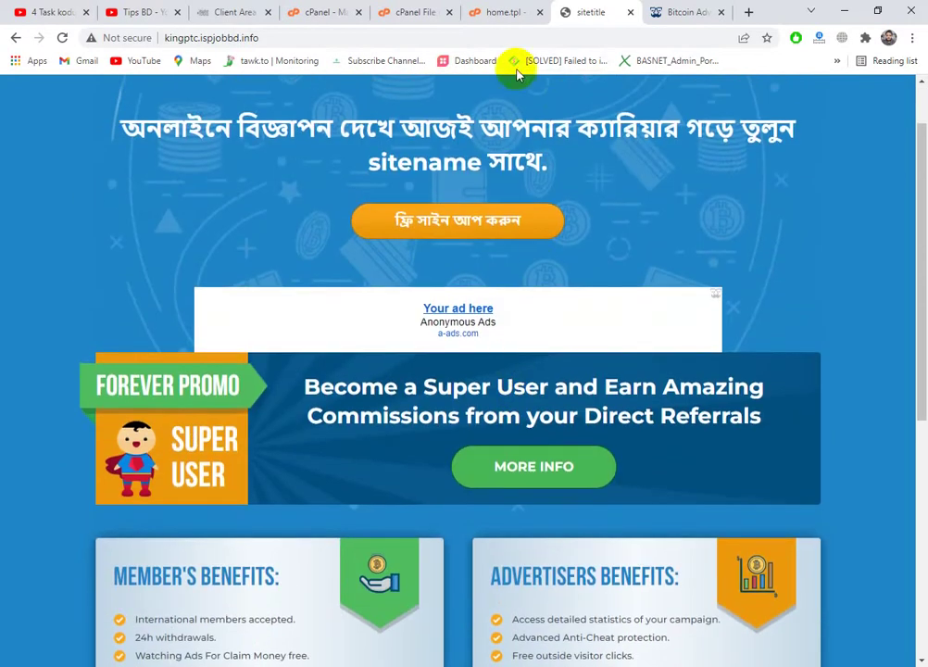
Step: Switch to A-ADS and start creating another ad unit
{"action": "left_click", "coordinate": [664, 9]}
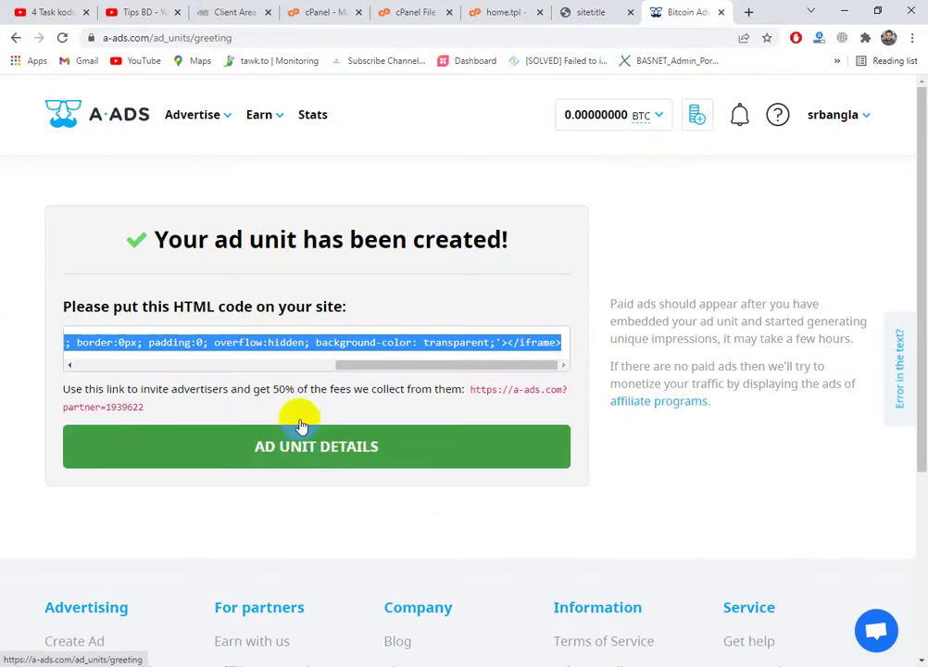
{"action": "left_click", "coordinate": [244, 114]}
{"action": "mouse_move", "coordinate": [267, 123]}
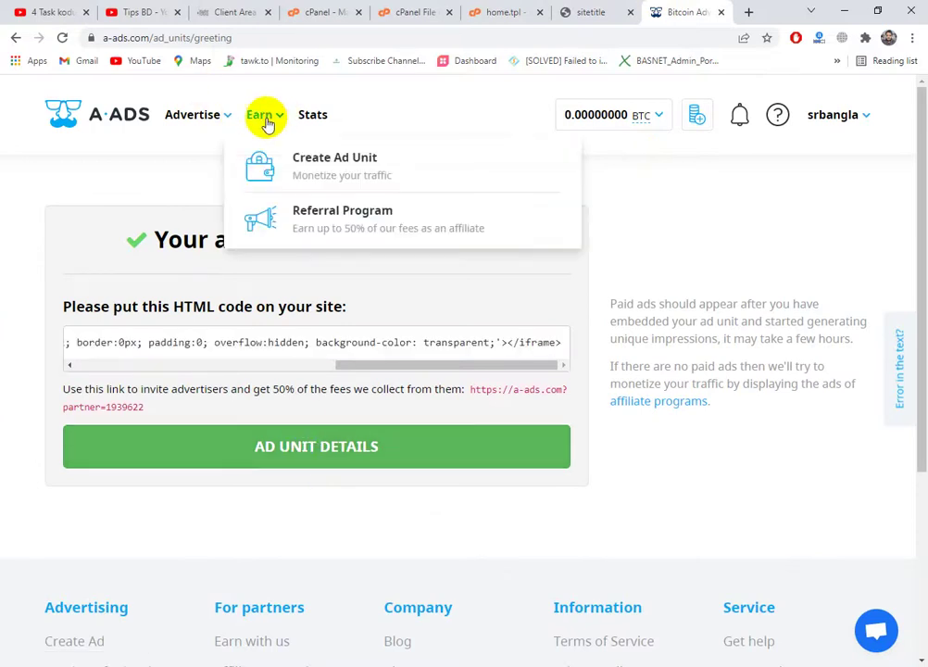
{"action": "left_click", "coordinate": [359, 160]}
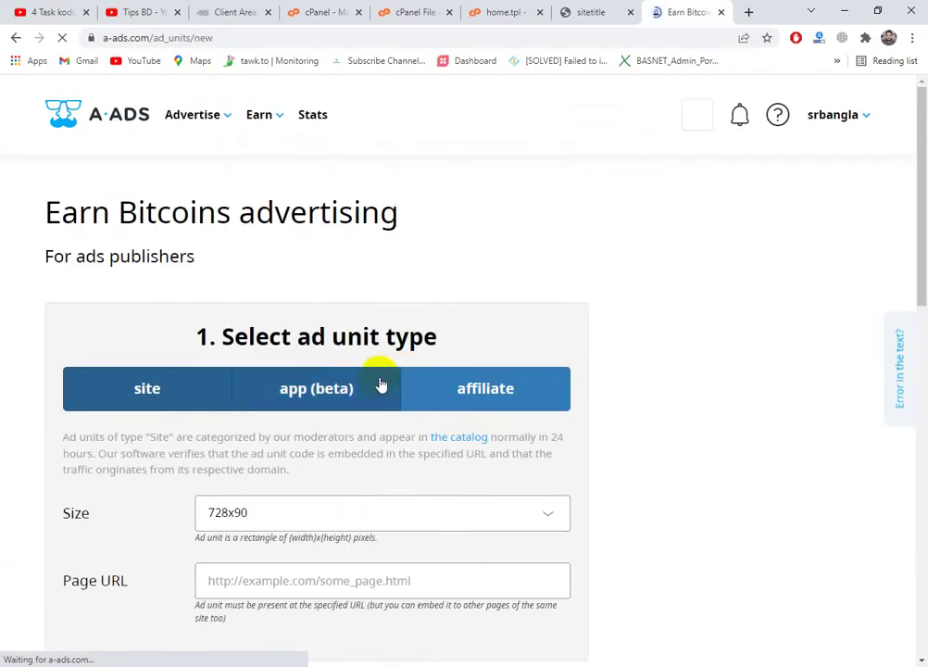
Step: Look through the available ad sizes and set the new site ad unit's size to 160x600
{"action": "scroll", "coordinate": [375, 493], "scroll_direction": "down", "scroll_amount": 2}
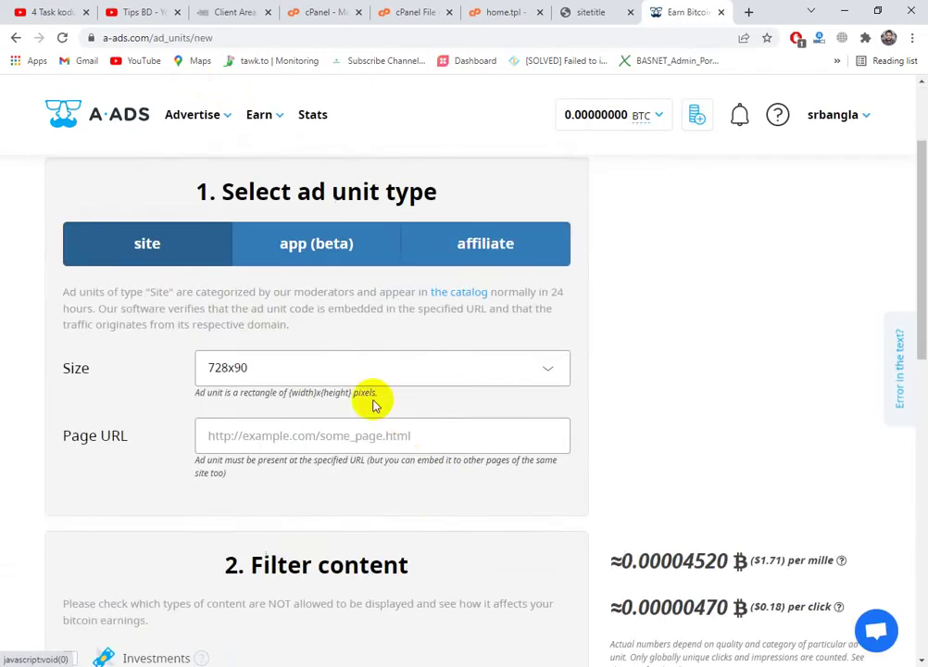
{"action": "left_click", "coordinate": [324, 372]}
{"action": "scroll", "coordinate": [275, 444], "scroll_direction": "up", "scroll_amount": 3}
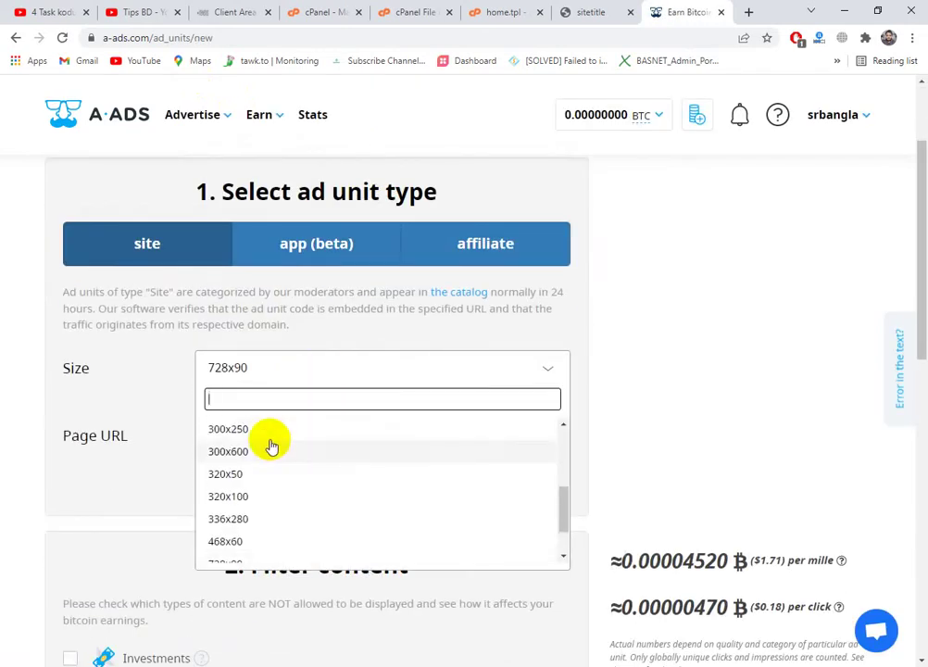
{"action": "scroll", "coordinate": [275, 454], "scroll_direction": "up", "scroll_amount": 1}
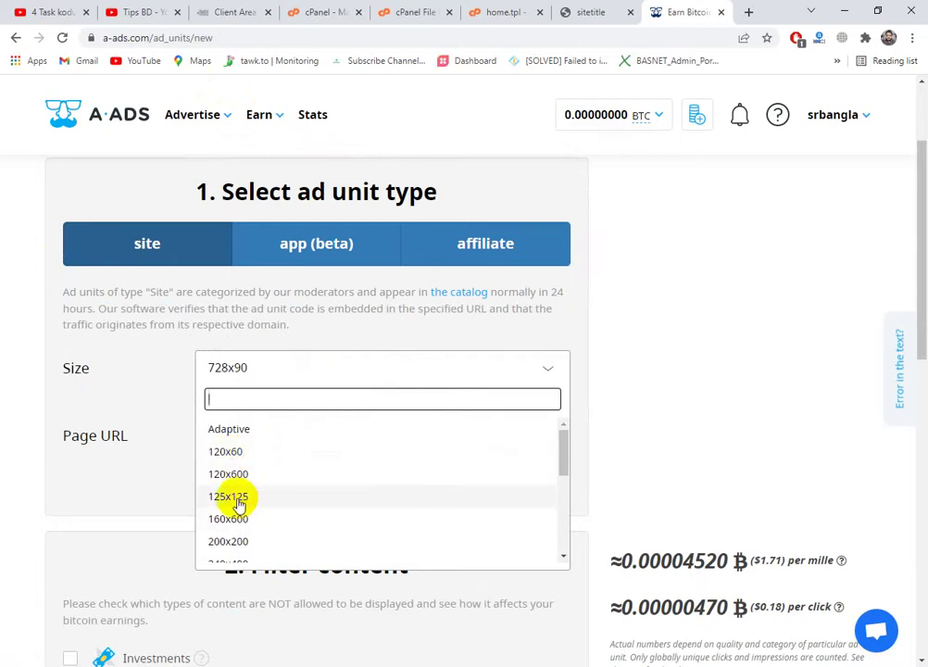
{"action": "scroll", "coordinate": [279, 517], "scroll_direction": "down", "scroll_amount": 3}
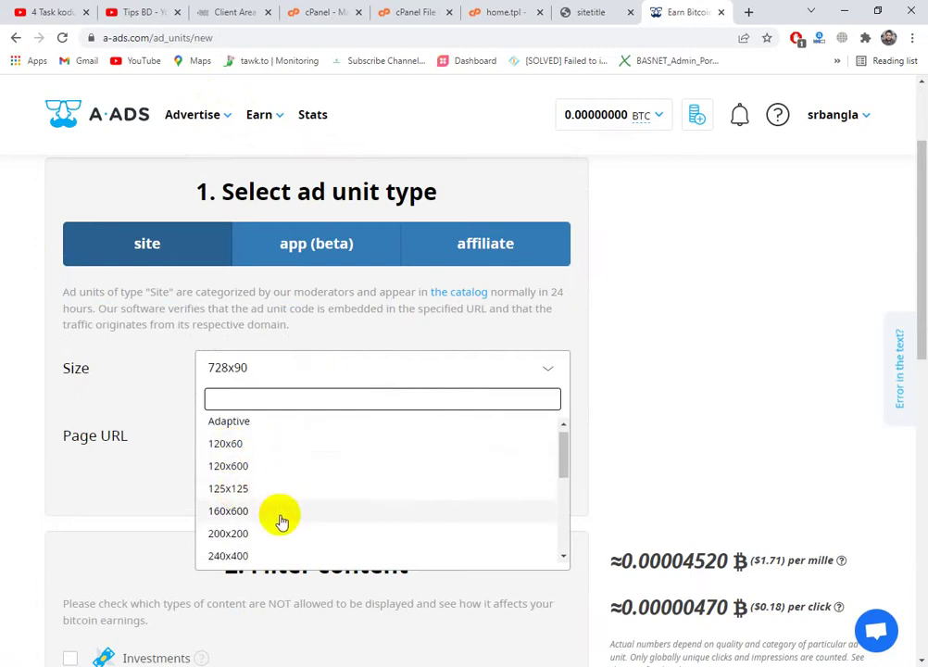
{"action": "scroll", "coordinate": [282, 521], "scroll_direction": "up", "scroll_amount": 2}
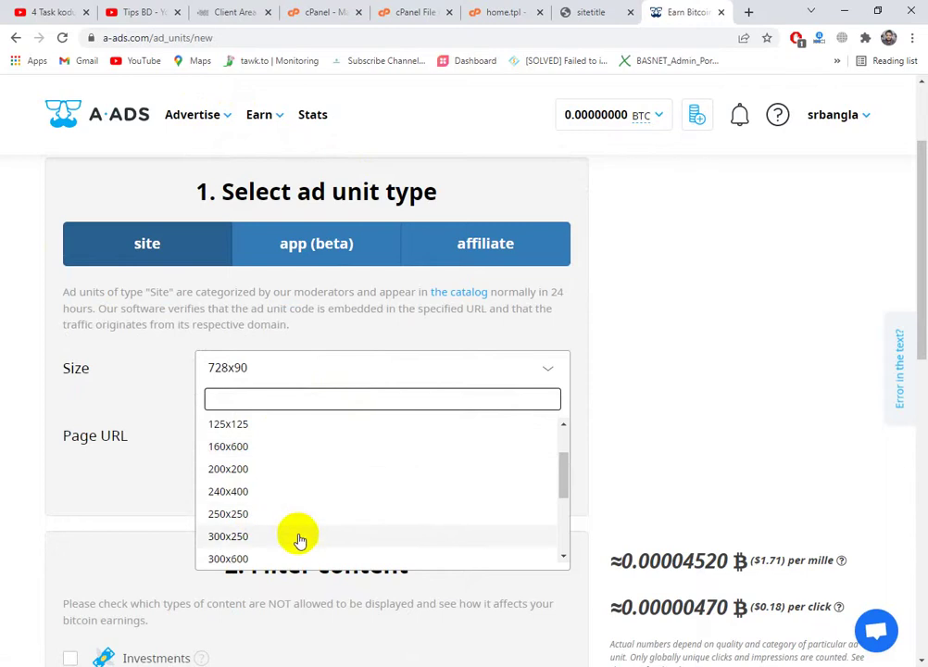
{"action": "scroll", "coordinate": [295, 537], "scroll_direction": "down", "scroll_amount": 2}
{"action": "scroll", "coordinate": [264, 547], "scroll_direction": "down", "scroll_amount": 2}
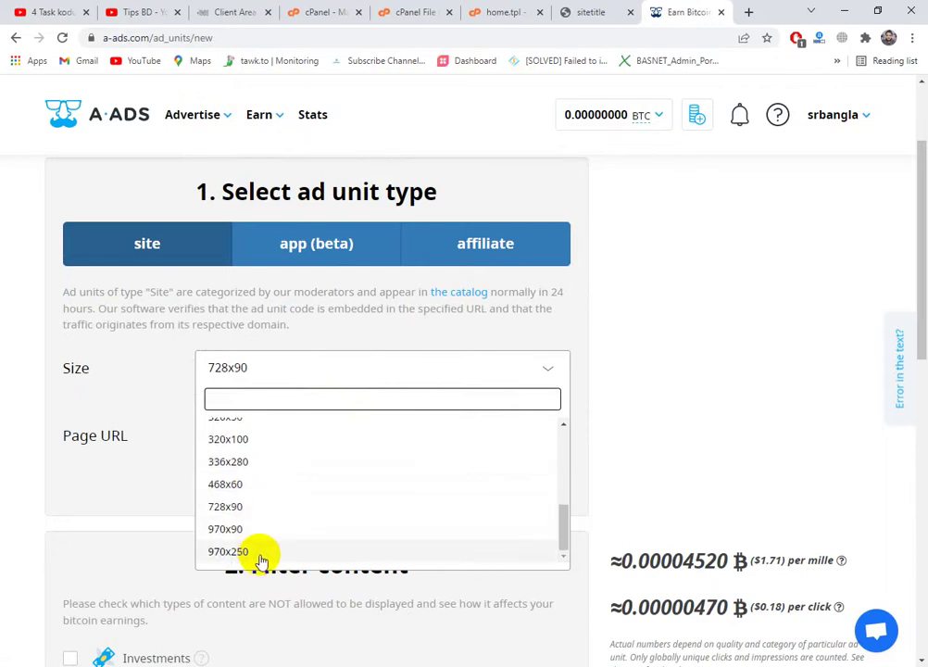
{"action": "scroll", "coordinate": [262, 556], "scroll_direction": "up", "scroll_amount": 2}
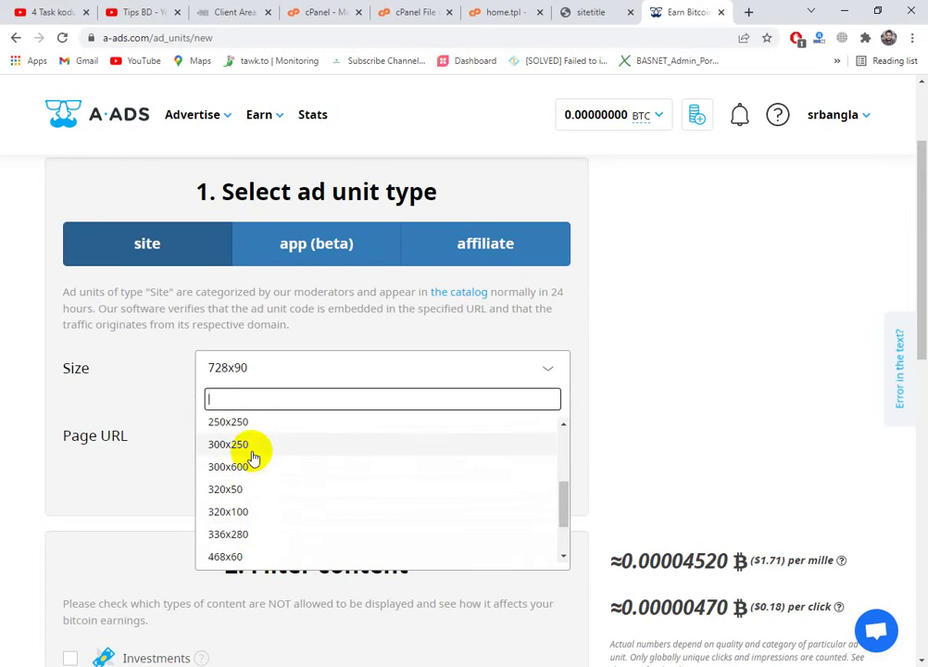
{"action": "scroll", "coordinate": [269, 529], "scroll_direction": "up", "scroll_amount": 3}
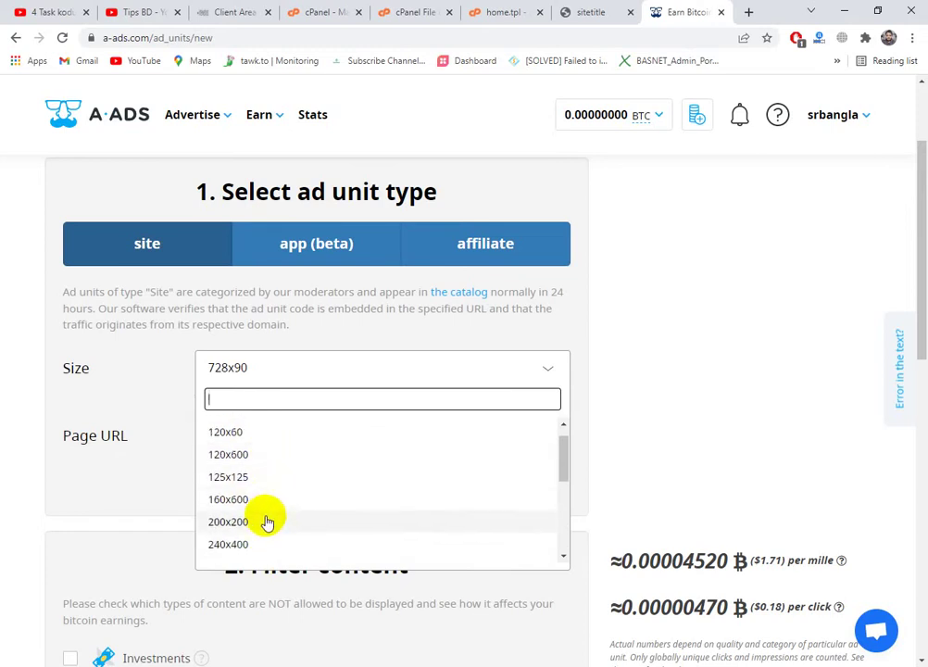
{"action": "scroll", "coordinate": [268, 499], "scroll_direction": "up", "scroll_amount": 1}
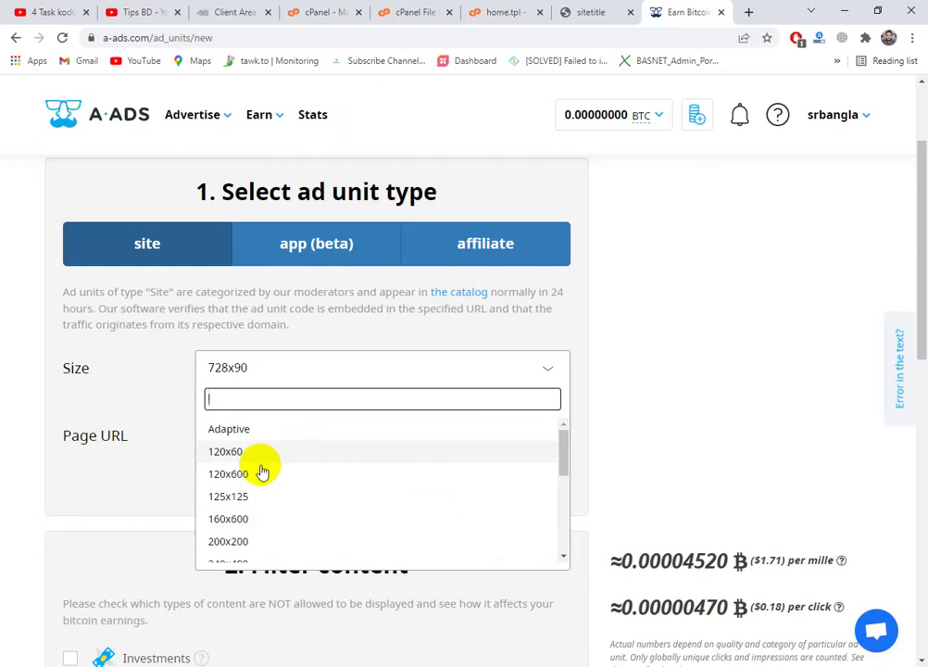
{"action": "scroll", "coordinate": [263, 505], "scroll_direction": "down", "scroll_amount": 2}
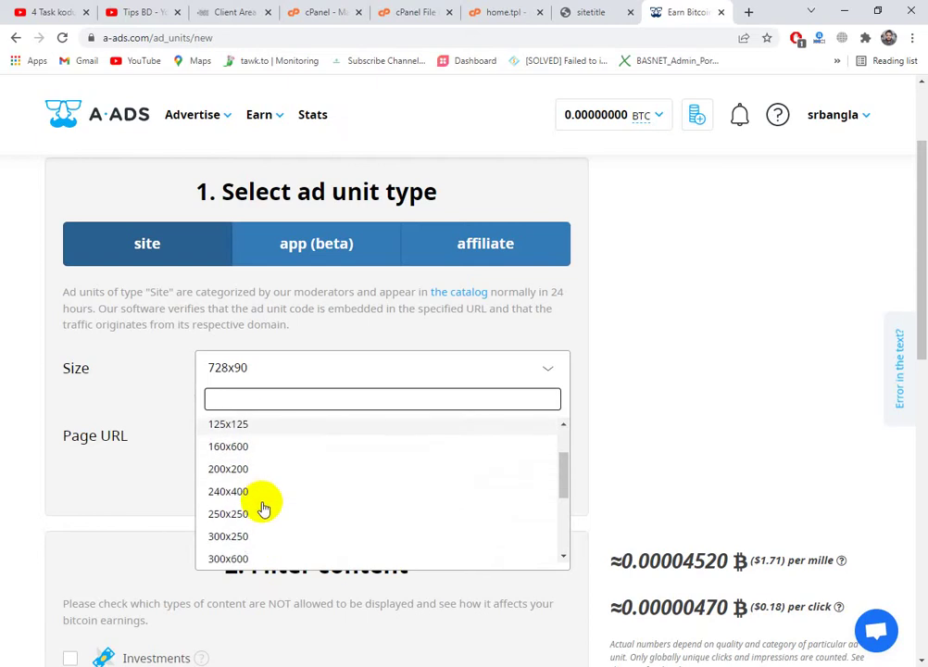
{"action": "scroll", "coordinate": [264, 508], "scroll_direction": "up", "scroll_amount": 1}
{"action": "scroll", "coordinate": [264, 508], "scroll_direction": "down", "scroll_amount": 1}
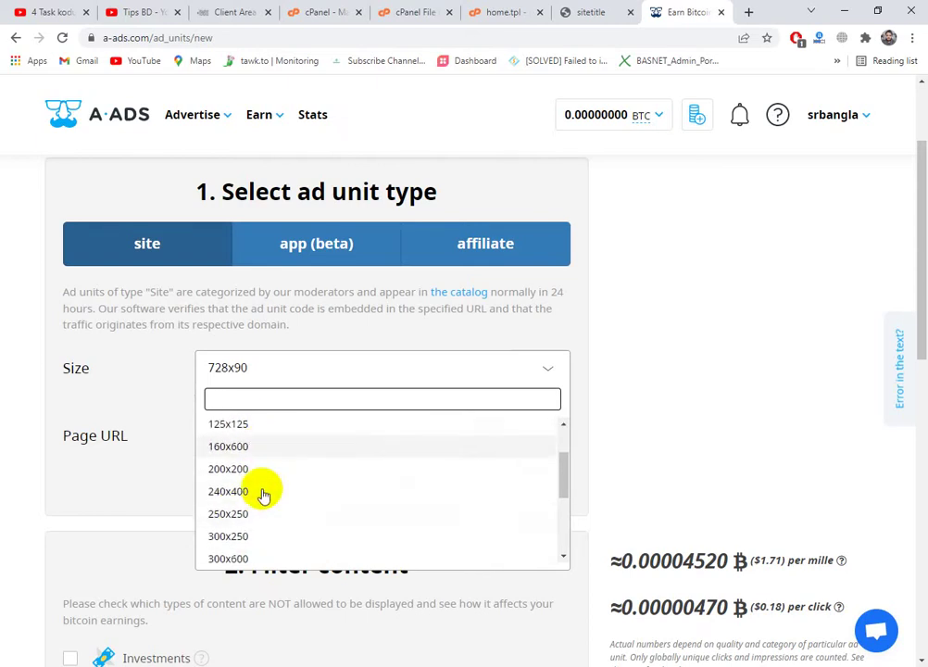
{"action": "scroll", "coordinate": [261, 529], "scroll_direction": "down", "scroll_amount": 2}
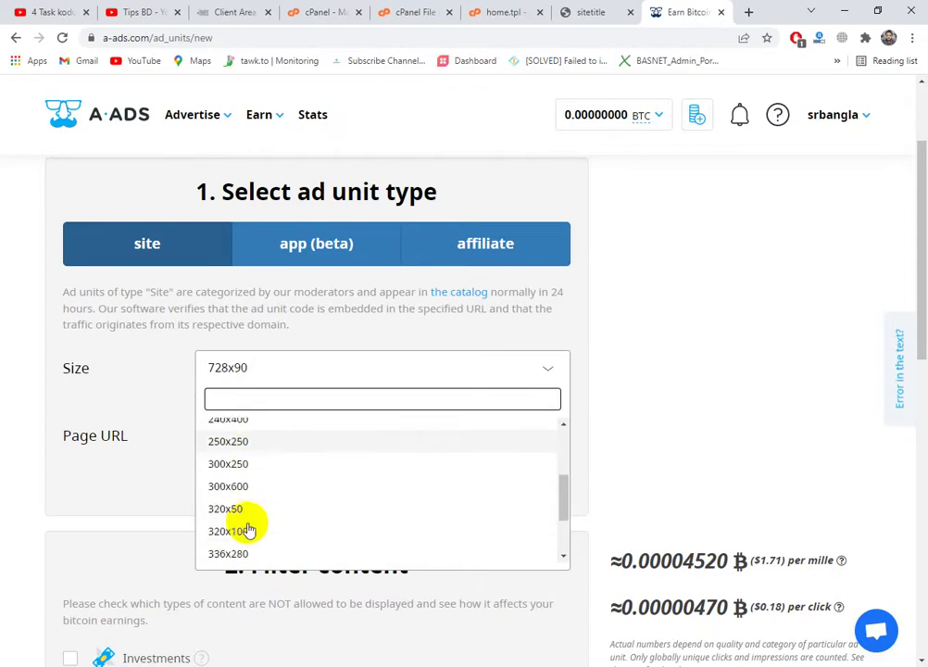
{"action": "scroll", "coordinate": [250, 544], "scroll_direction": "up", "scroll_amount": 1}
{"action": "scroll", "coordinate": [245, 542], "scroll_direction": "up", "scroll_amount": 1}
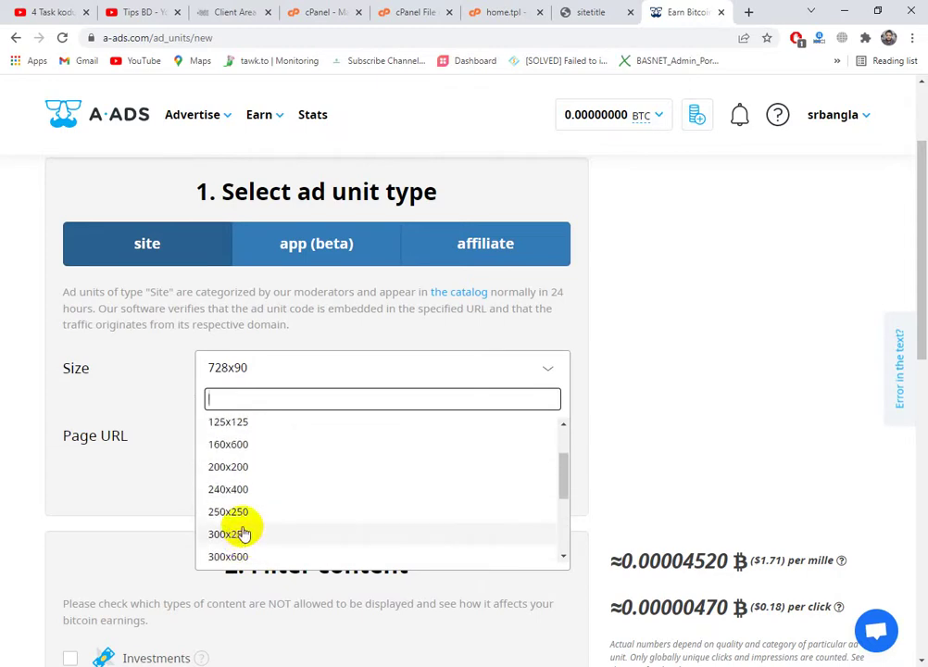
{"action": "left_click", "coordinate": [229, 448]}
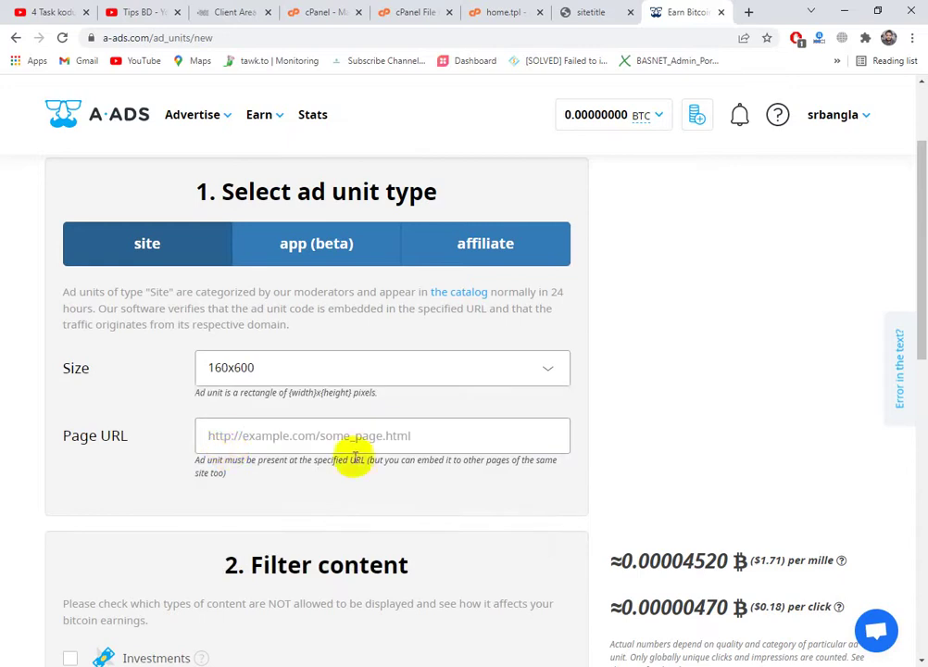
{"action": "left_click", "coordinate": [299, 439]}
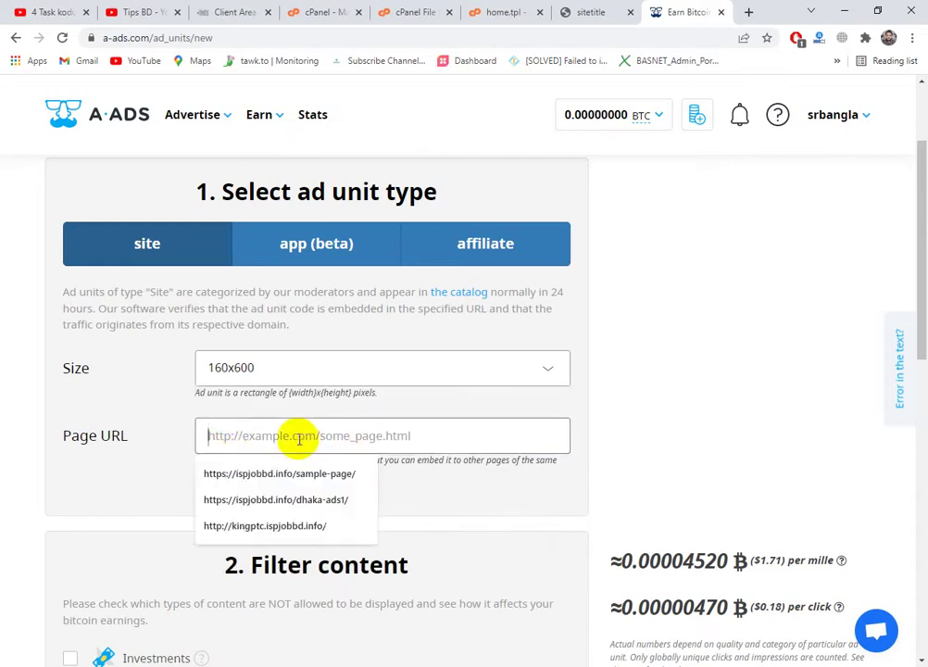
{"action": "left_click", "coordinate": [298, 526]}
{"action": "scroll", "coordinate": [412, 493], "scroll_direction": "down", "scroll_amount": 3}
{"action": "scroll", "coordinate": [451, 549], "scroll_direction": "down", "scroll_amount": 3}
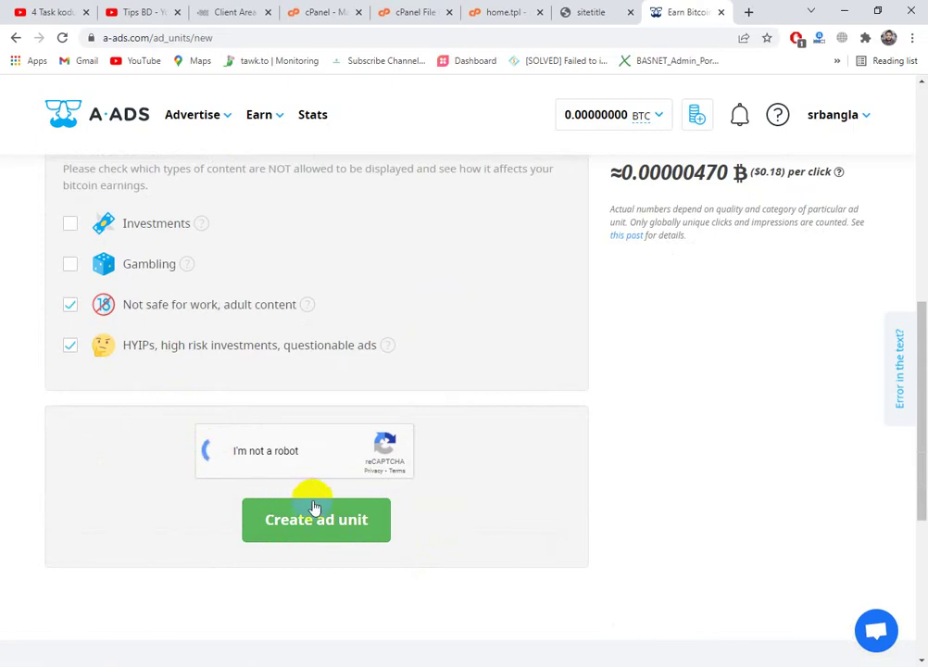
{"action": "left_click", "coordinate": [314, 519]}
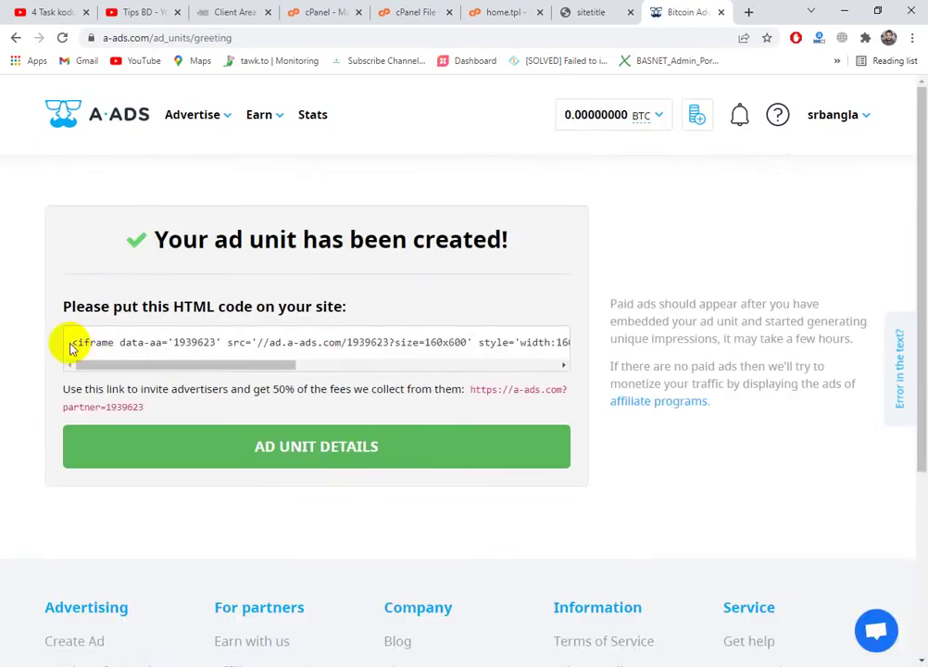
Step: Copy the 160x600 ad unit's full iframe code and locate the empty lines above the statistContainer div in home.tpl
{"action": "left_click_drag", "start_coordinate": [71, 347], "coordinate": [575, 348]}
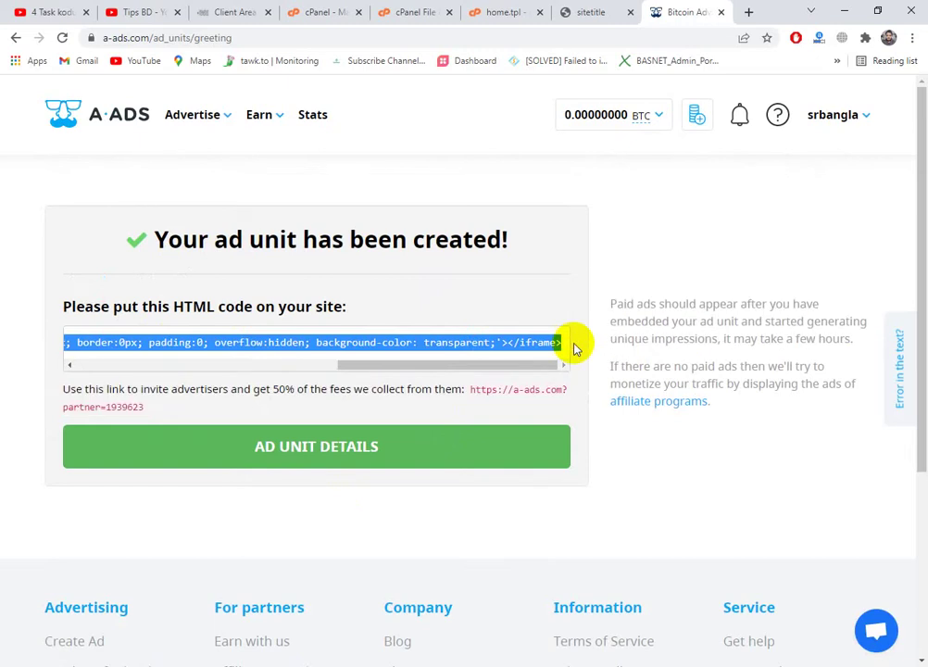
{"action": "left_click", "coordinate": [519, 11]}
{"action": "scroll", "coordinate": [192, 455], "scroll_direction": "down", "scroll_amount": 1}
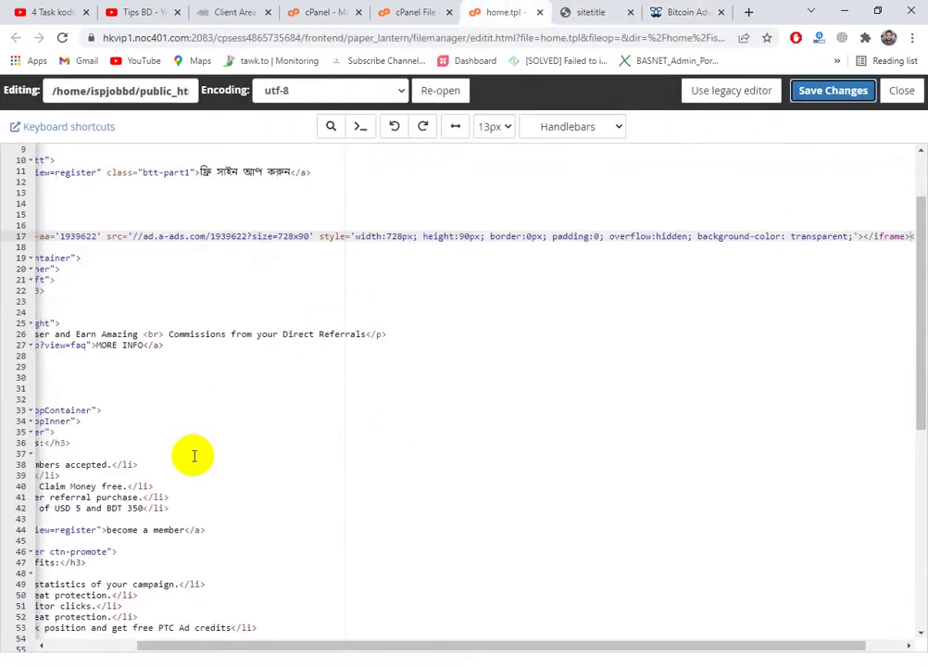
{"action": "left_click_drag", "start_coordinate": [271, 647], "coordinate": [133, 653]}
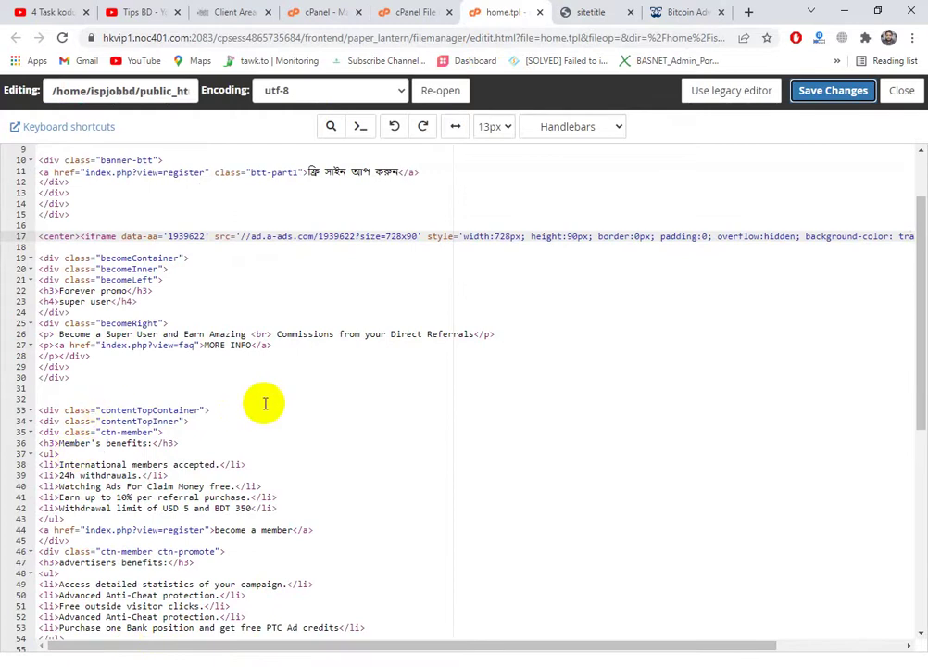
{"action": "scroll", "coordinate": [218, 458], "scroll_direction": "down", "scroll_amount": 2}
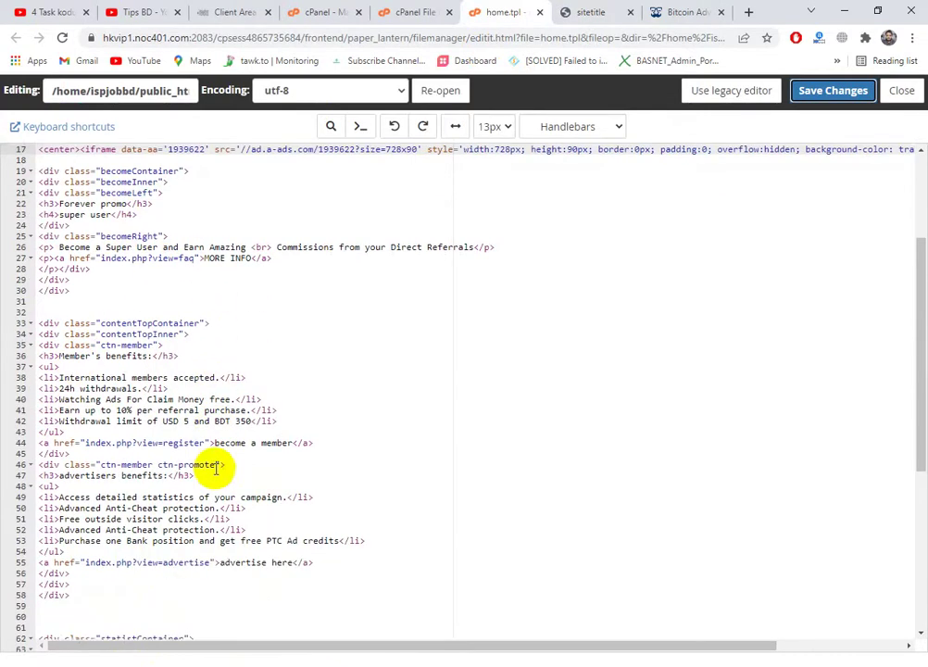
{"action": "scroll", "coordinate": [216, 467], "scroll_direction": "down", "scroll_amount": 3}
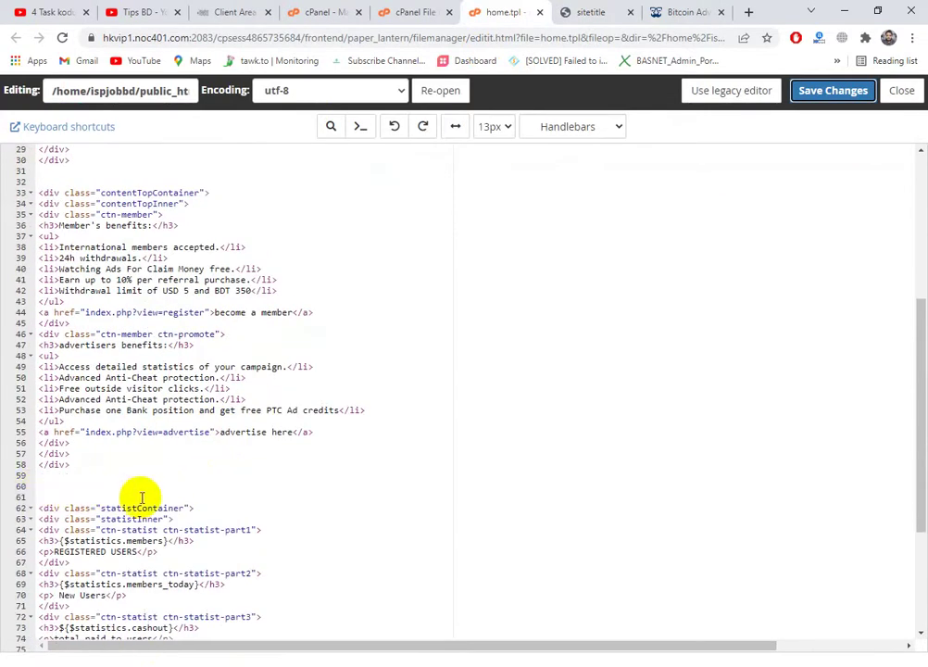
{"action": "scroll", "coordinate": [142, 497], "scroll_direction": "down", "scroll_amount": 1}
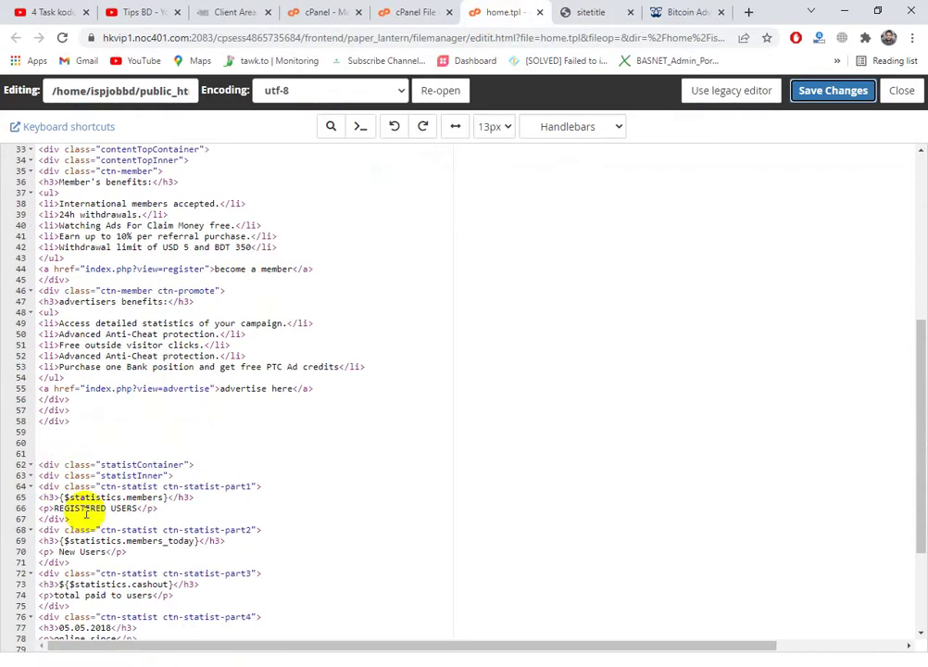
Step: Review the benefits, statistics and banner sections on the kingptc home page for further ad positions
{"action": "left_click", "coordinate": [617, 8]}
{"action": "scroll", "coordinate": [487, 601], "scroll_direction": "down", "scroll_amount": 4}
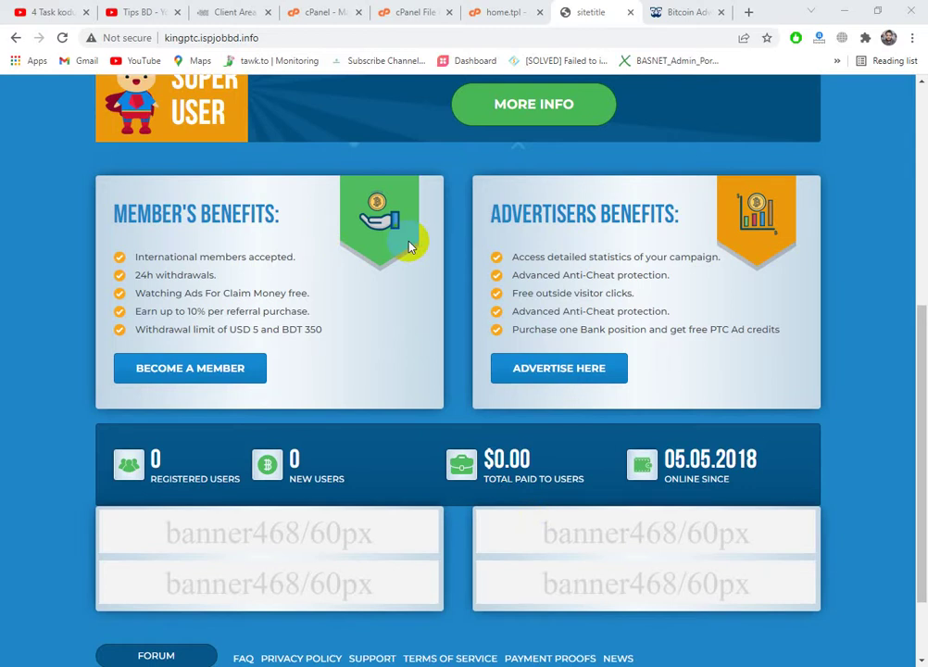
{"action": "scroll", "coordinate": [454, 255], "scroll_direction": "up", "scroll_amount": 5}
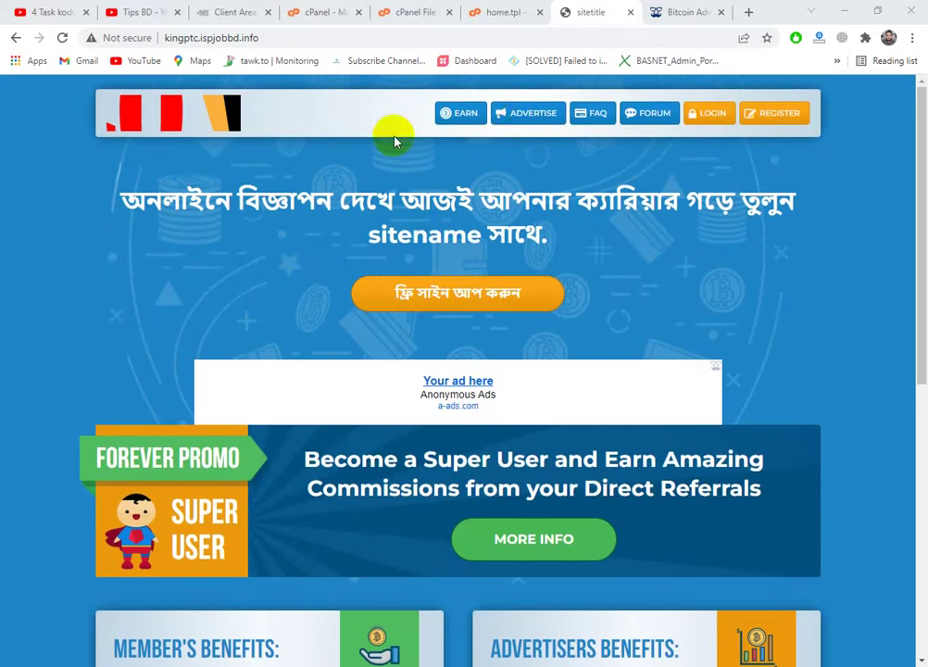
Step: View the site's Advertise page with its ad packages, and return to the home page to check the embedded ad
{"action": "left_click", "coordinate": [530, 121]}
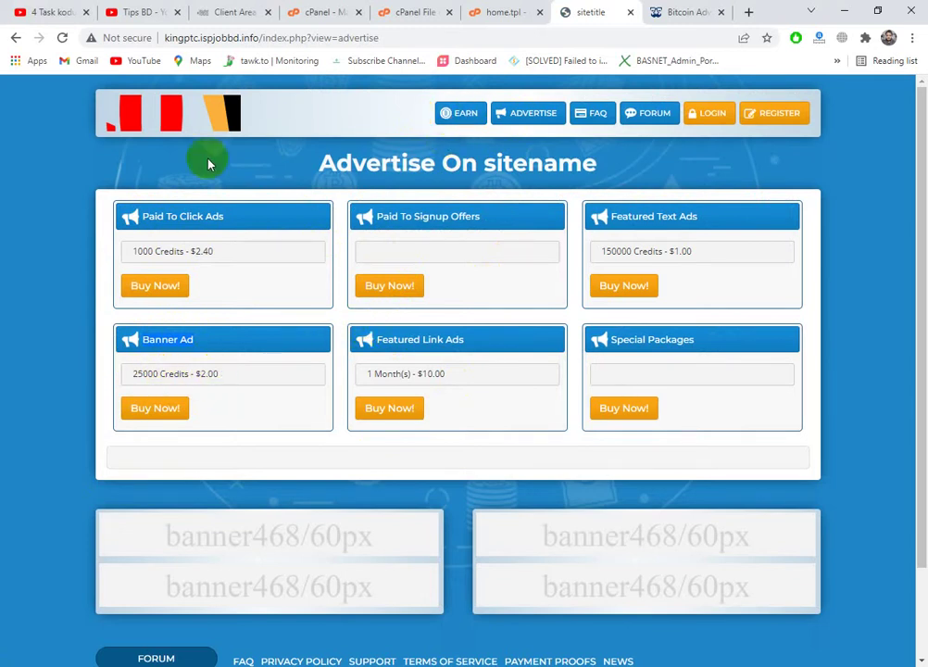
{"action": "left_click", "coordinate": [207, 114]}
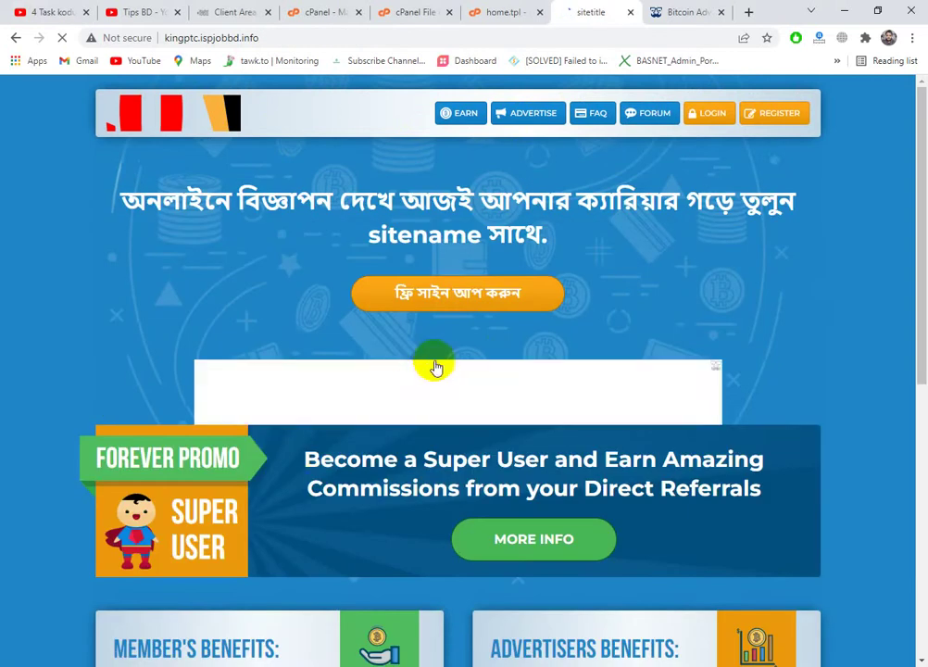
{"action": "scroll", "coordinate": [534, 413], "scroll_direction": "down", "scroll_amount": 5}
{"action": "scroll", "coordinate": [456, 419], "scroll_direction": "up", "scroll_amount": 2}
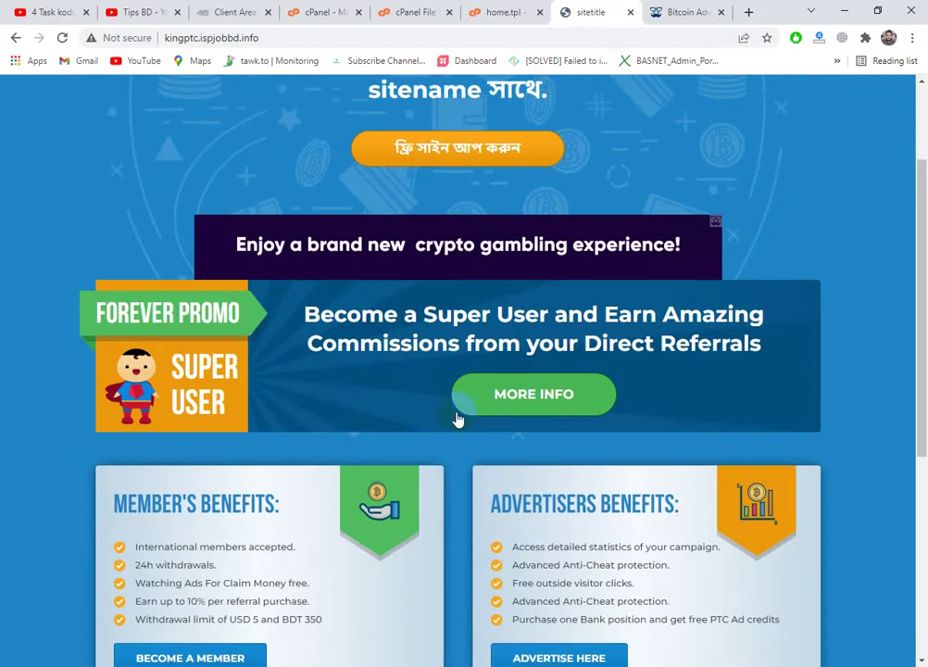